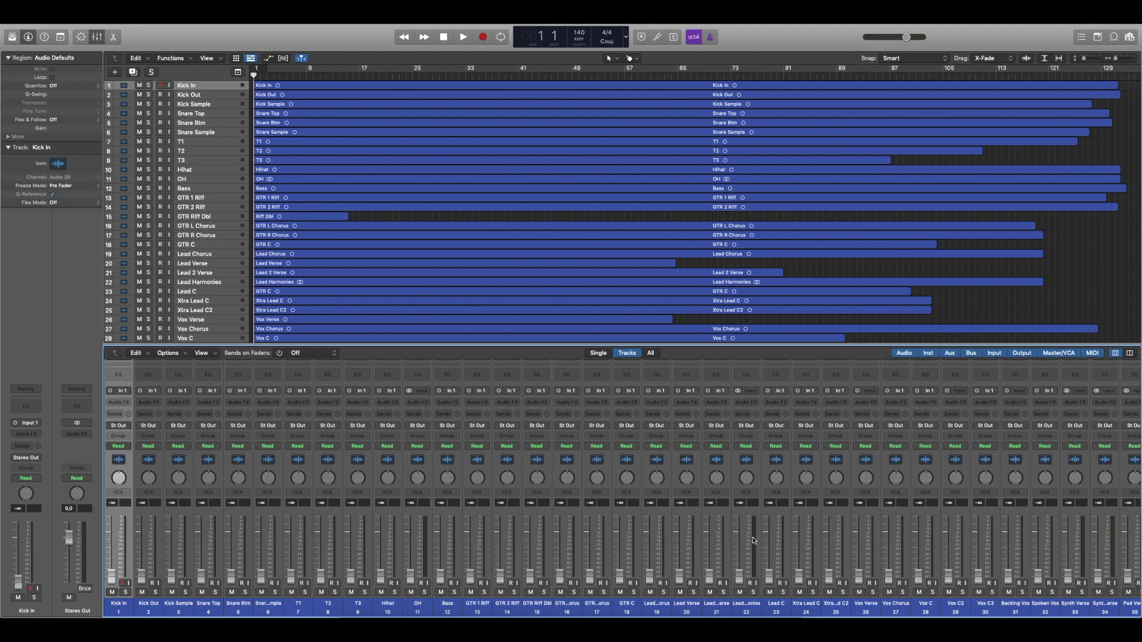
Step: Hide the mixer and color the regions of the drum tracks Kick In through OH teal
scroll(753, 540, right, 1)
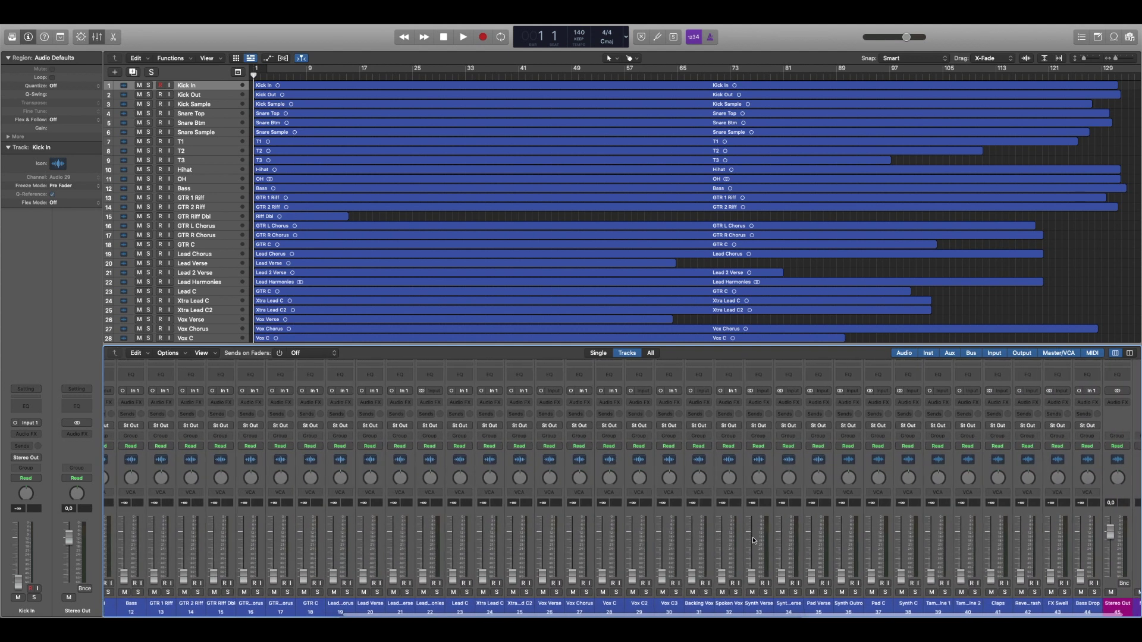
scroll(753, 540, left, 3)
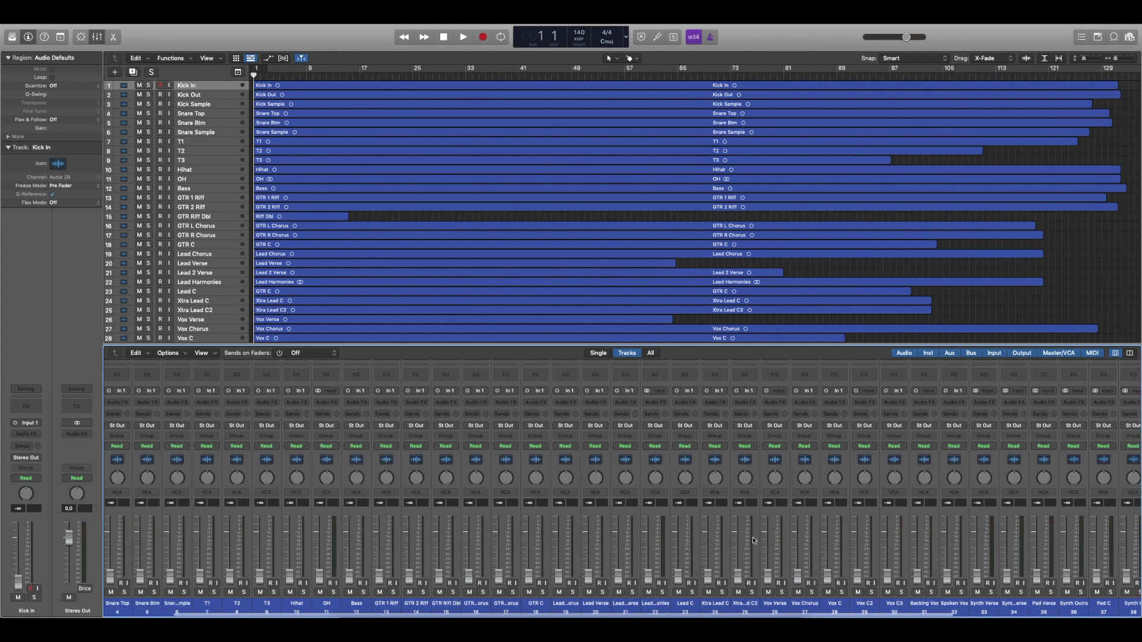
key(x)
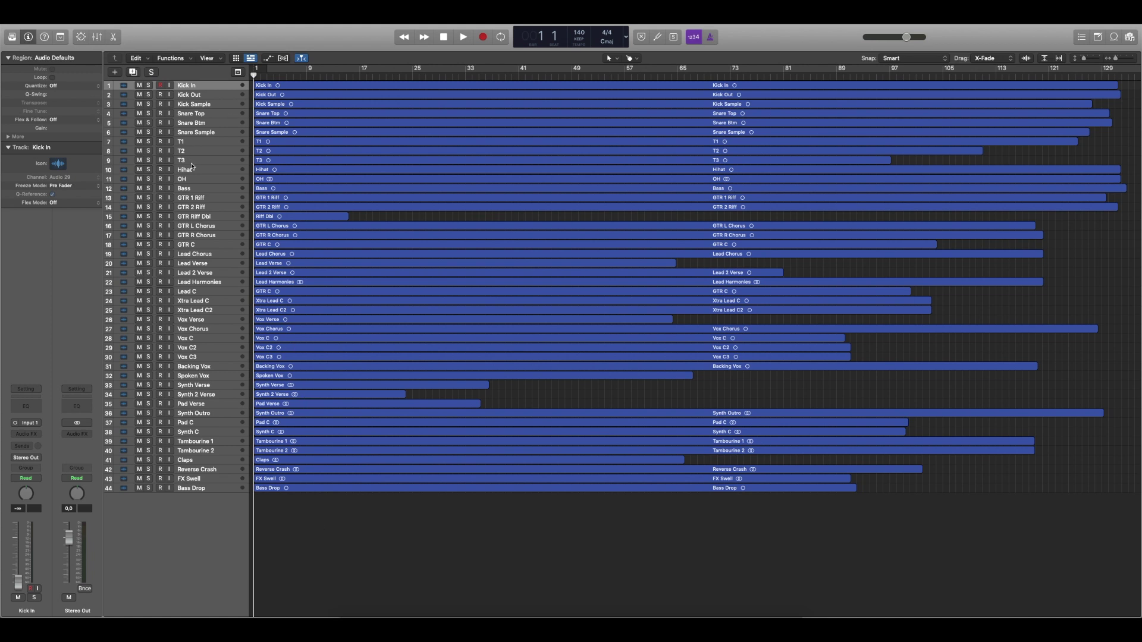
shift+click(192, 181)
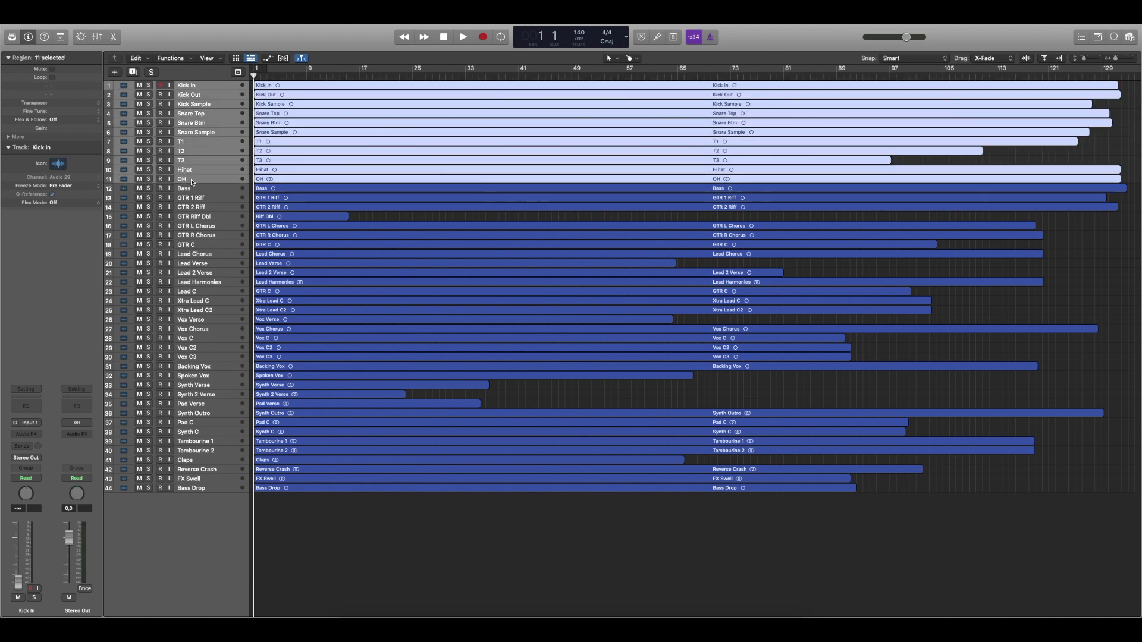
key(alt+c)
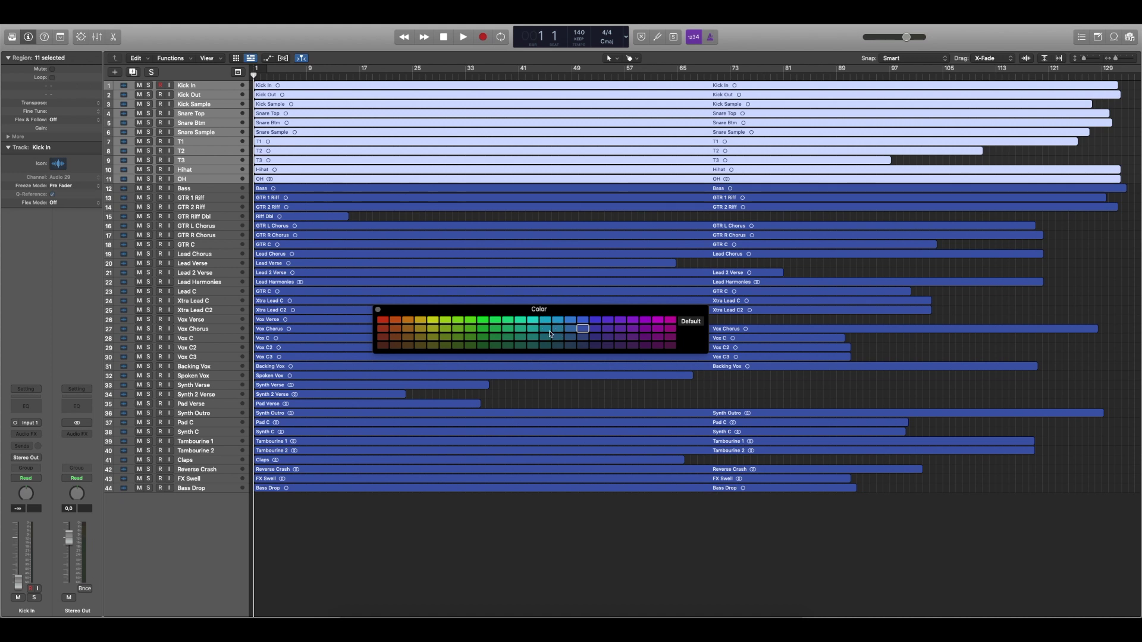
click(533, 329)
Step: Color the Bass region orange and the guitar regions from GTR 1 Riff through GTR C dark magenta
click(196, 189)
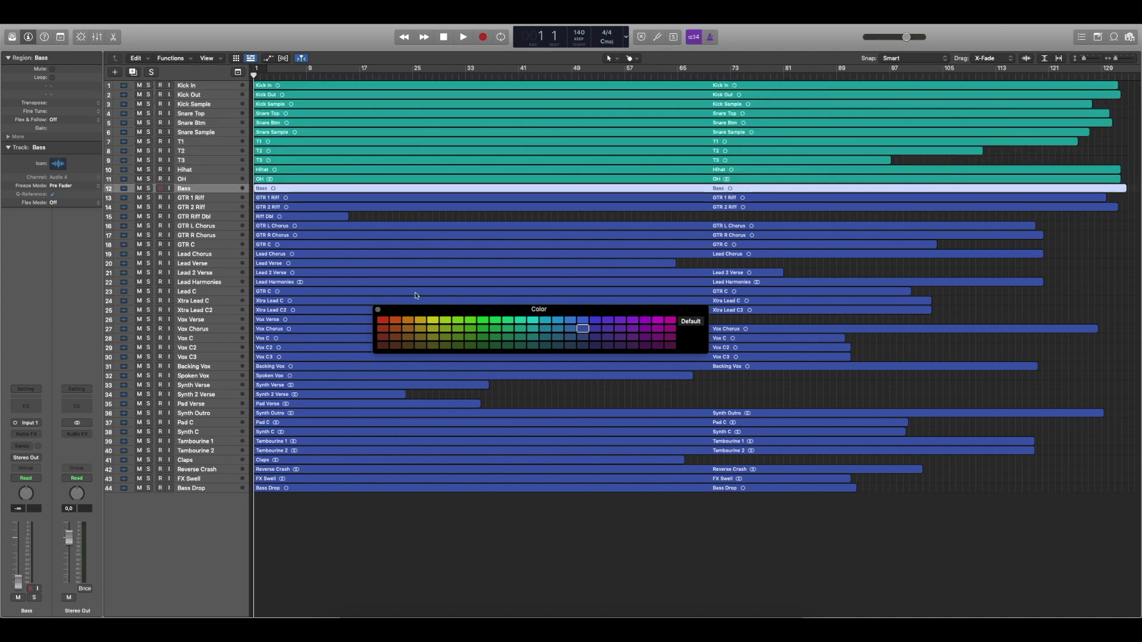
click(408, 320)
click(202, 198)
click(672, 347)
key(Down)
click(672, 346)
key(Down)
click(672, 346)
key(Down)
key(Down)
key(Down)
key(Down)
key(Down)
Step: Color the regions of the lead tracks violet, with blue-violet for Xtra Lead C and Xtra Lead C2
click(633, 320)
key(Down)
key(Down)
key(Down)
click(621, 320)
Step: Color Vox Verse yellow, Vox Chorus through Vox C3 lime, Backing Vox green and Spoken Vox turquoise
click(433, 320)
key(Down)
click(458, 321)
key(Down)
key(Down)
key(Down)
key(Down)
click(483, 322)
key(Down)
click(519, 321)
key(Down)
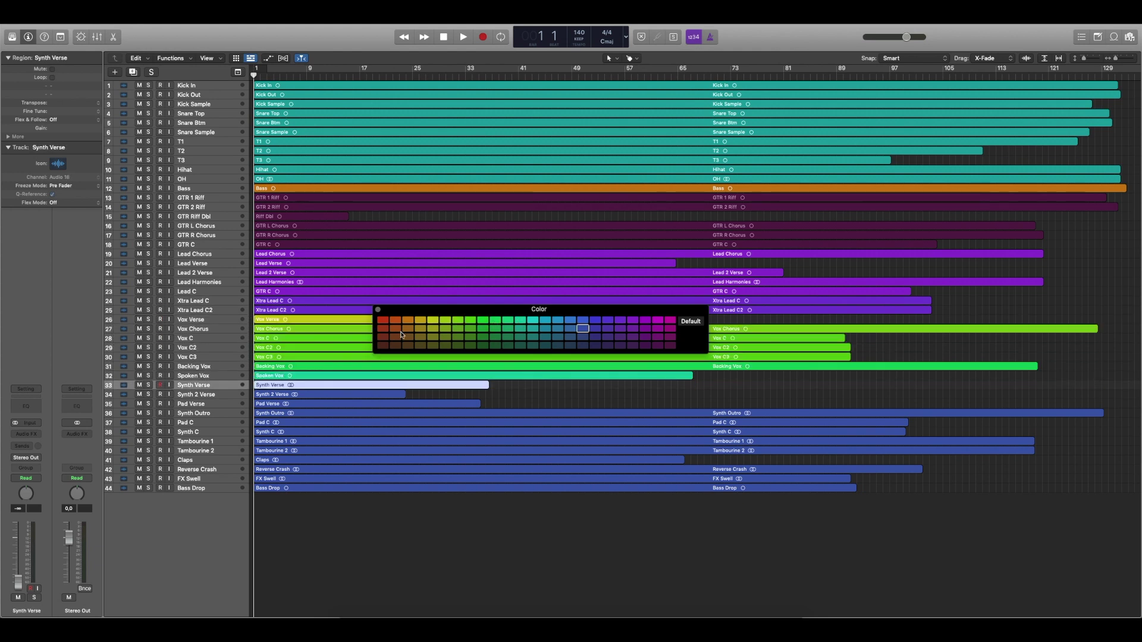
Step: Color Synth Verse through Pad Verse dark purple and Synth Outro, Pad C and Synth C dark blue
click(618, 348)
key(Down)
key(Down)
key(Down)
click(585, 347)
key(Down)
key(Down)
key(Down)
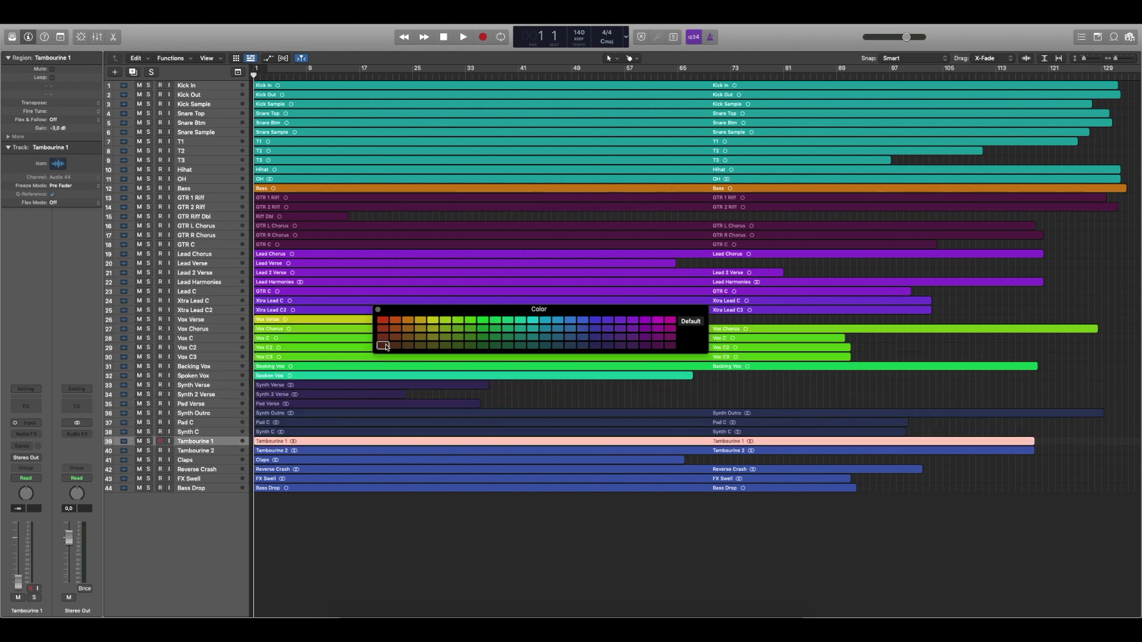
Step: Color the tambourine, Claps, Reverse Crash, FX Swell and Bass Drop regions in dark red, brown and olive shades, and close the color palette
click(386, 347)
key(Down)
key(Down)
key(Down)
key(Down)
click(420, 348)
key(Down)
key(alt+c)
Step: Show the mixer and color the drum channel strips Kick In through OH teal
key(x)
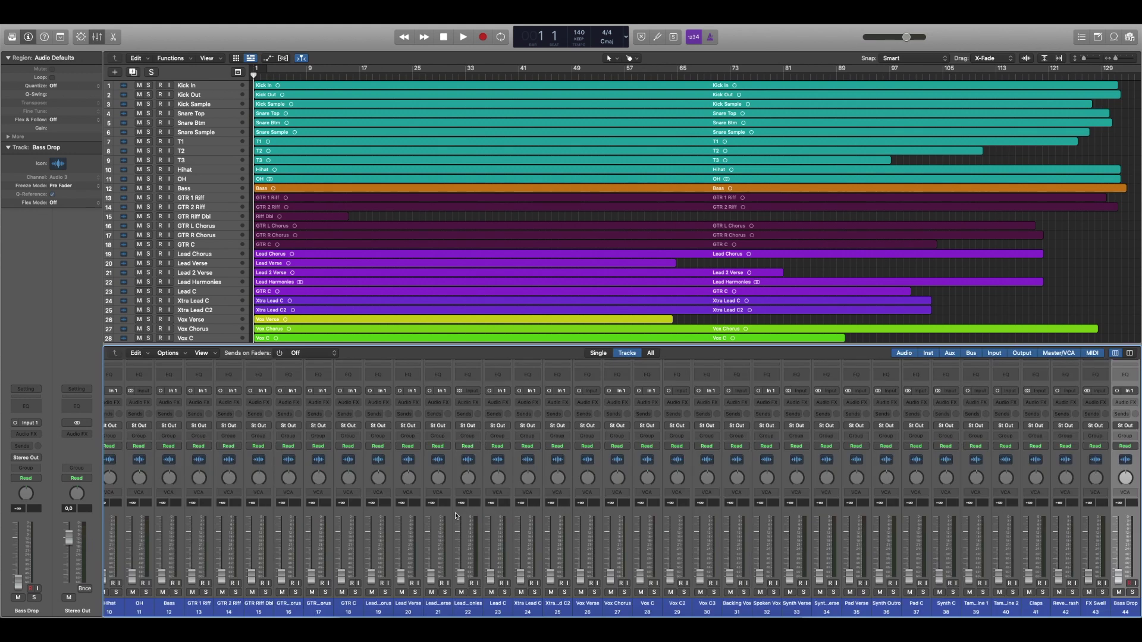
scroll(456, 516, left, 5)
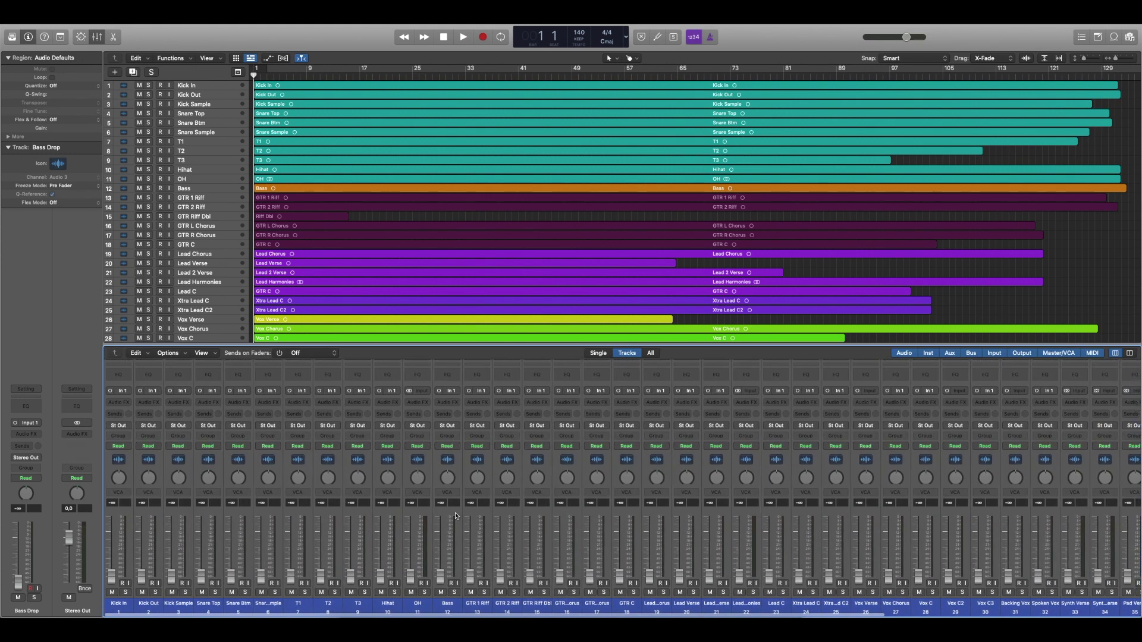
click(118, 604)
shift+click(418, 604)
key(alt+c)
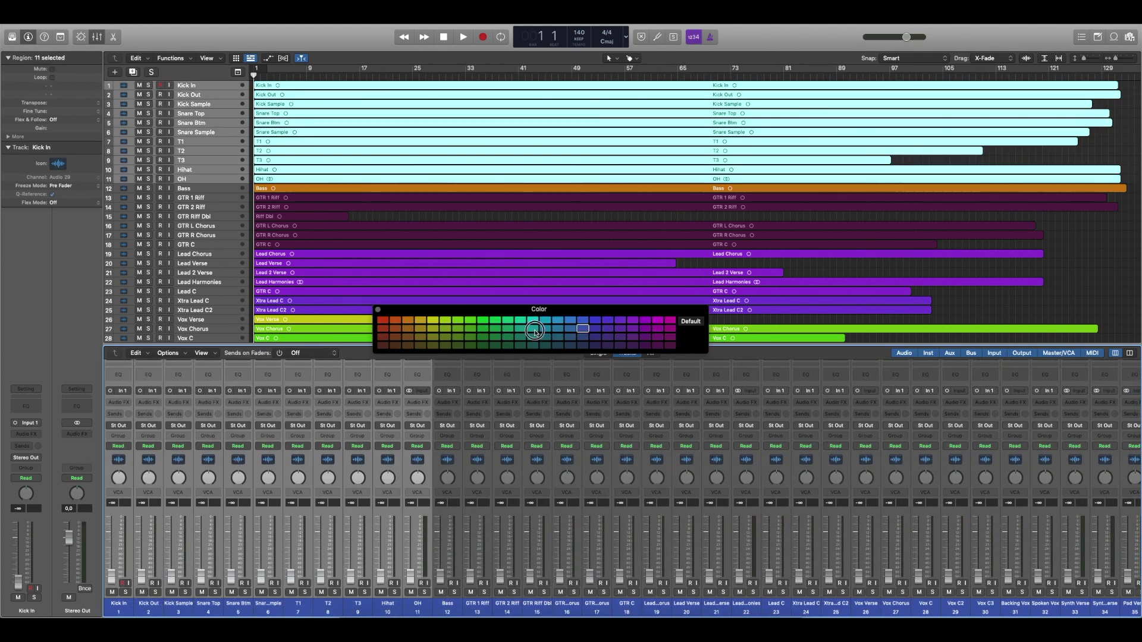
click(535, 327)
Step: Color the Bass, guitar, lead and vocal channel strips through Spoken Vox to match their regions
key(Down)
key(Down)
key(Down)
key(Down)
key(Down)
key(Down)
key(Down)
key(Down)
key(Down)
key(Down)
key(Down)
key(Down)
key(Down)
key(Down)
key(Down)
key(Down)
key(Down)
key(Down)
key(Down)
key(Down)
key(Down)
click(521, 322)
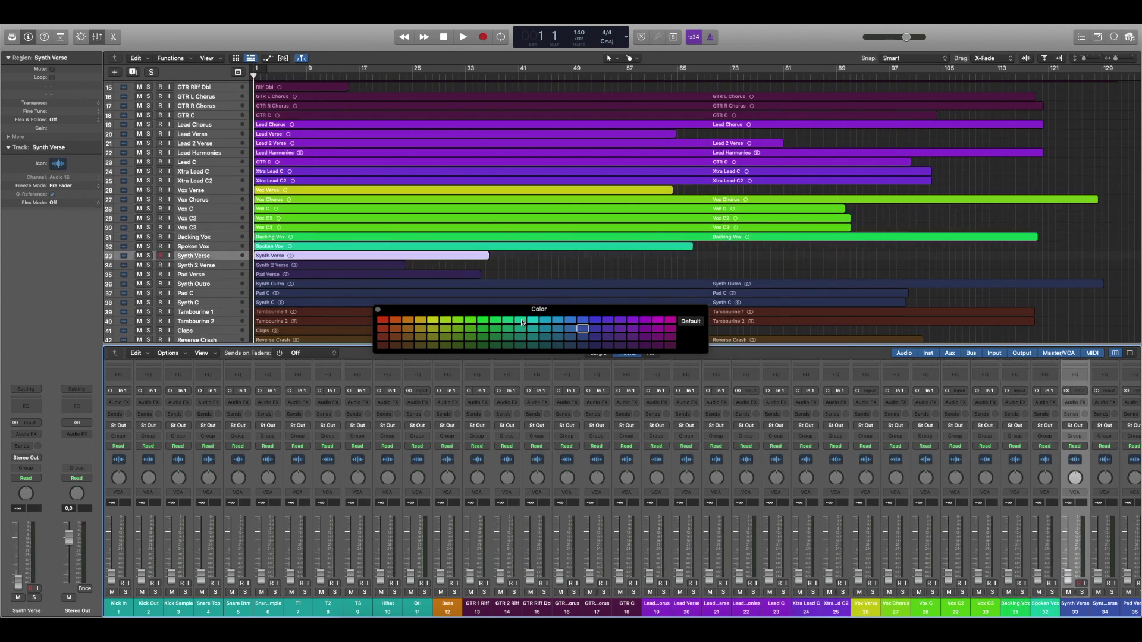
Step: Color the synth, pad, percussion and effect channel strips through Bass Drop to match their regions, and close the color palette
key(Down)
key(Down)
key(Down)
key(Down)
key(Down)
key(Down)
key(Down)
key(Down)
key(Down)
key(Down)
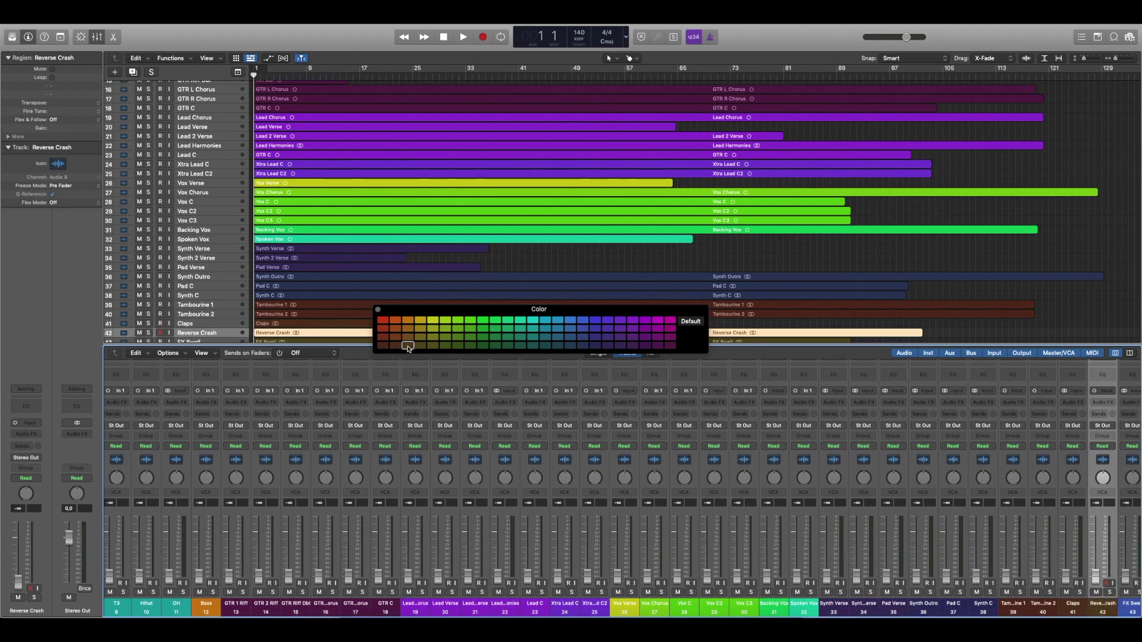
key(Down)
click(419, 346)
key(Down)
click(433, 347)
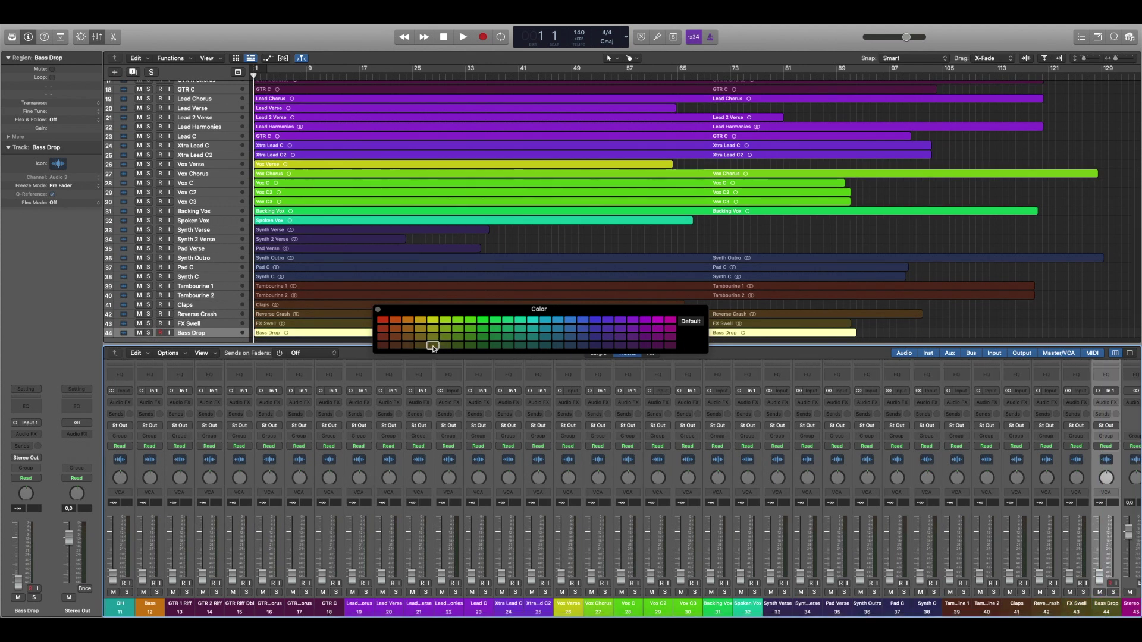
click(377, 309)
Step: Enlarge the mixer slightly and route the outputs of Kick In, Kick Out and Kick Sample to Bus 1
scroll(179, 565, left, 10)
drag(121, 607, 178, 606)
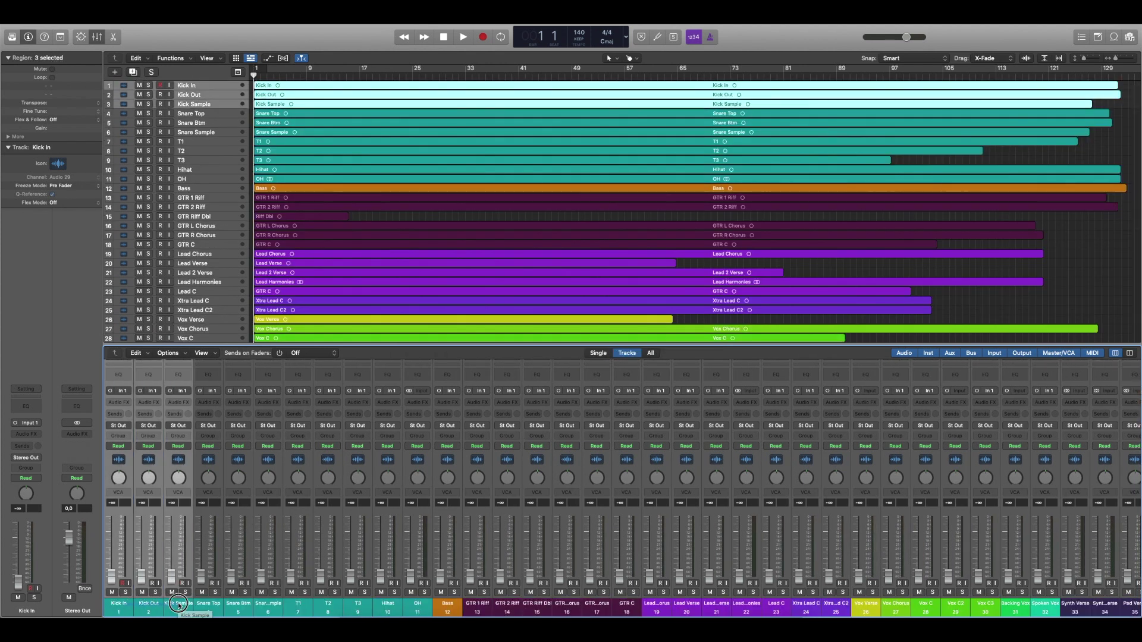
drag(138, 346, 138, 334)
click(122, 426)
drag(123, 426, 180, 336)
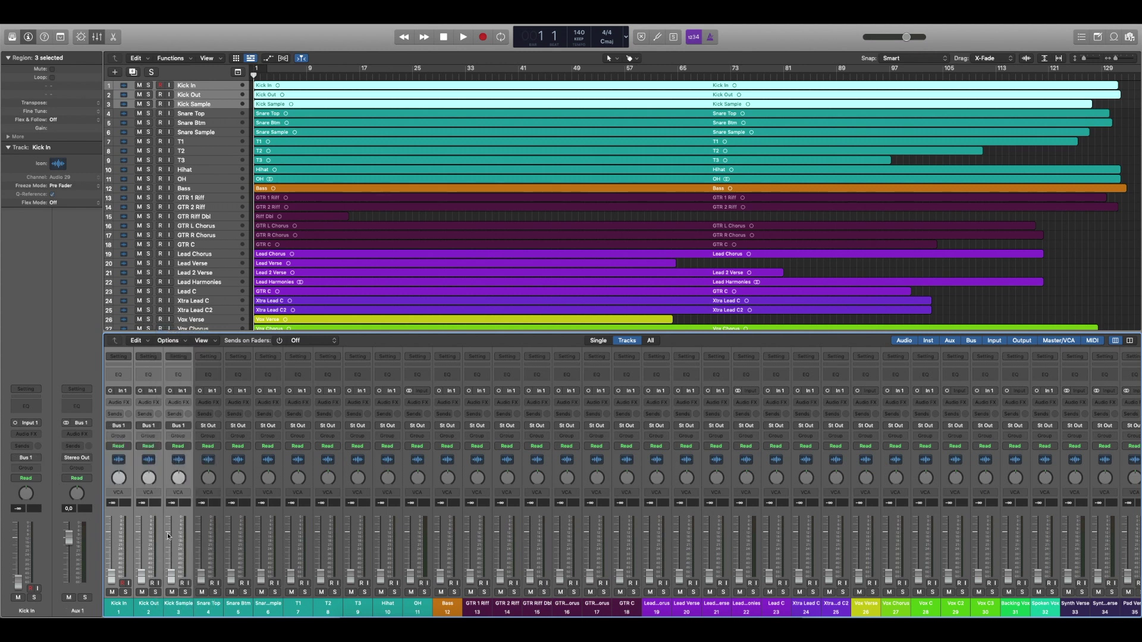
Step: Create a track for the Bus 1 aux channel and rename it KICK
scroll(426, 539, right, 10)
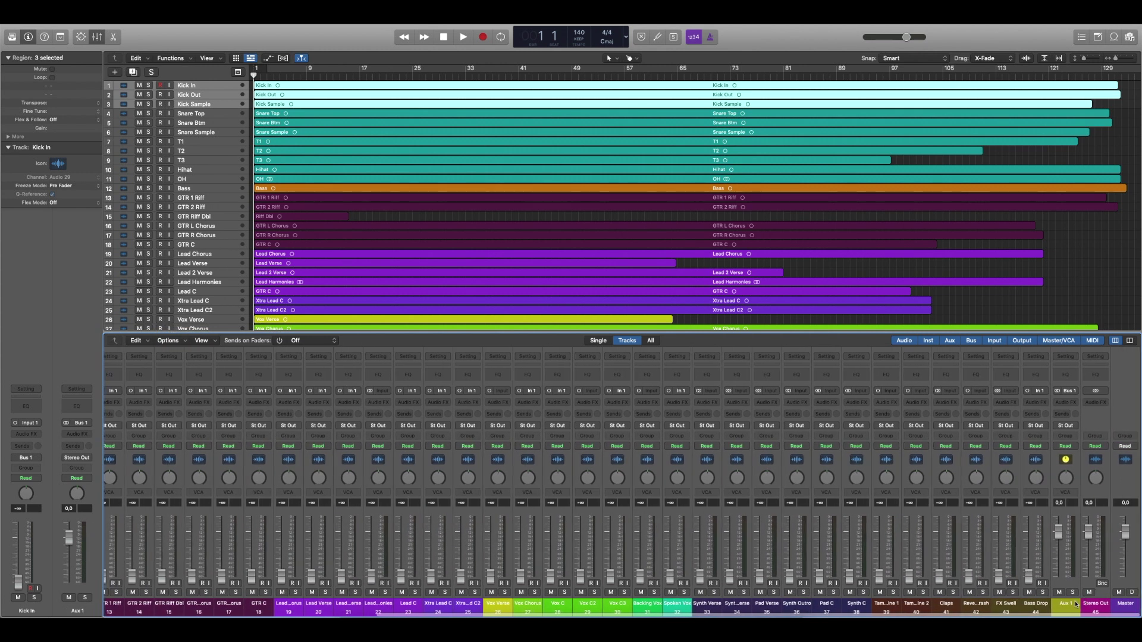
click(1057, 447)
scroll(418, 539, left, 10)
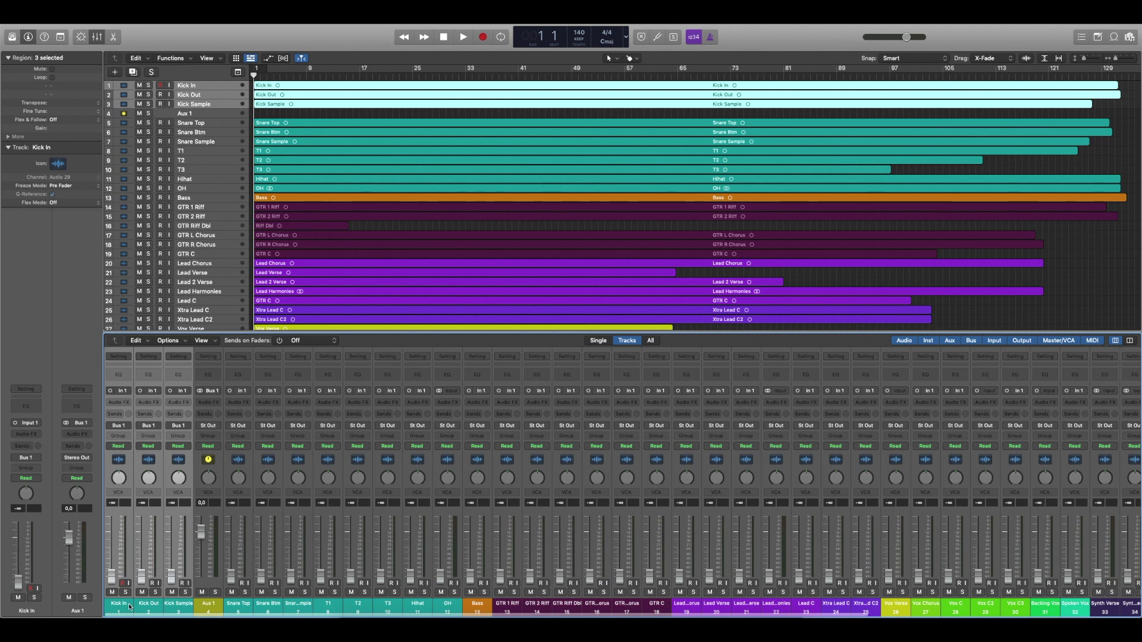
double_click(219, 606)
text(KIC)
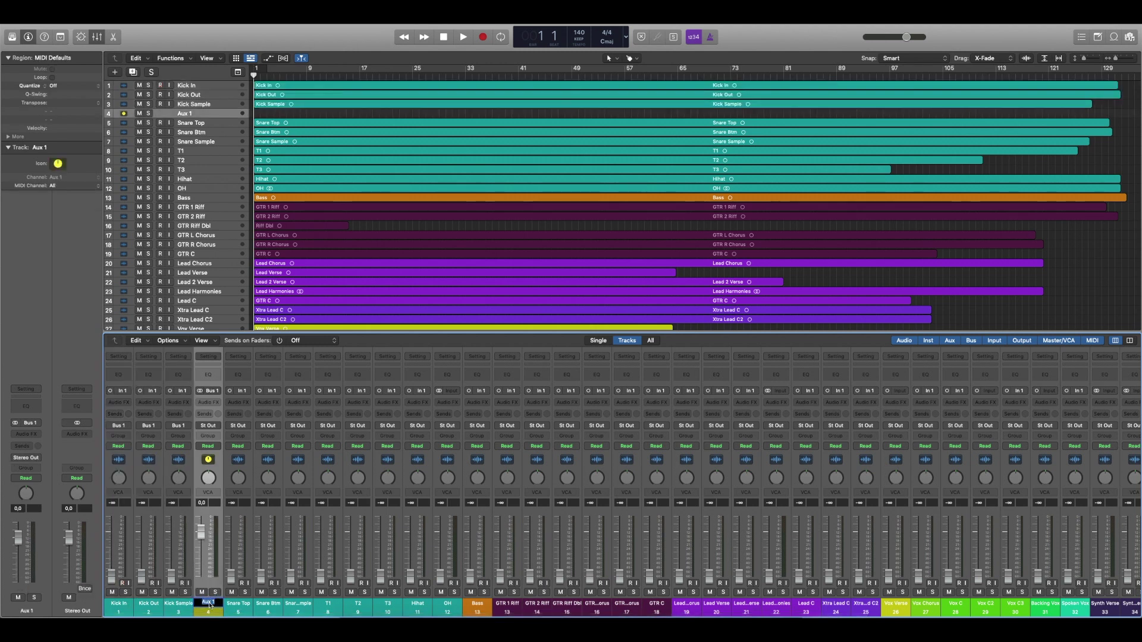
text(K)
key(Return)
Step: Route the outputs of Snare Top, Snare Btm and Snare Sample to Bus 2
drag(232, 605, 278, 538)
click(240, 425)
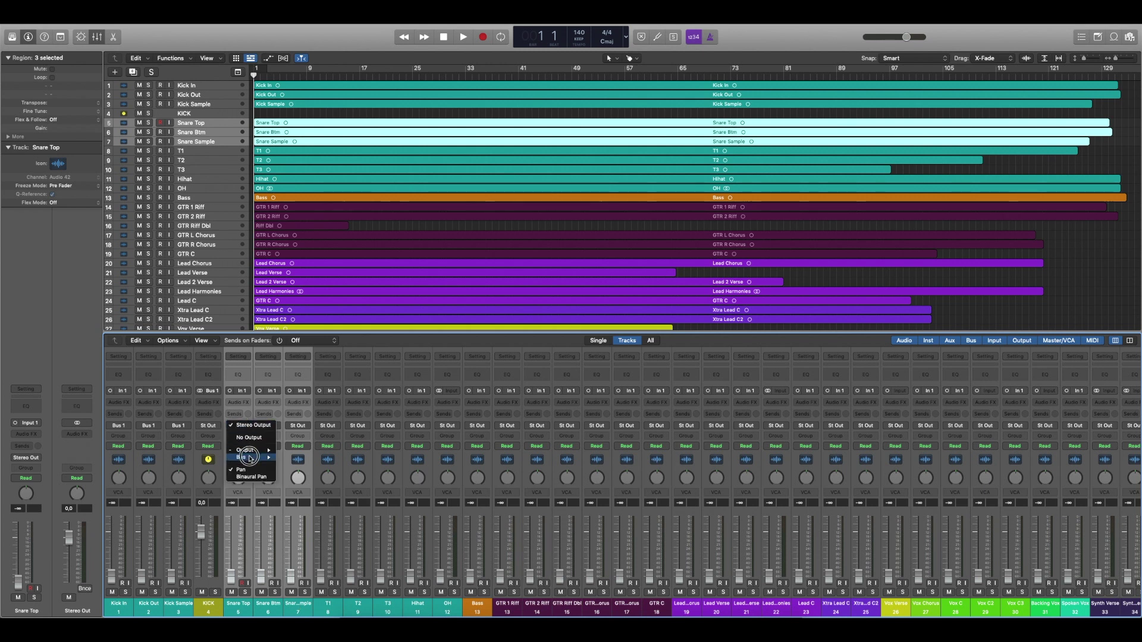
mouse_move(248, 455)
click(311, 342)
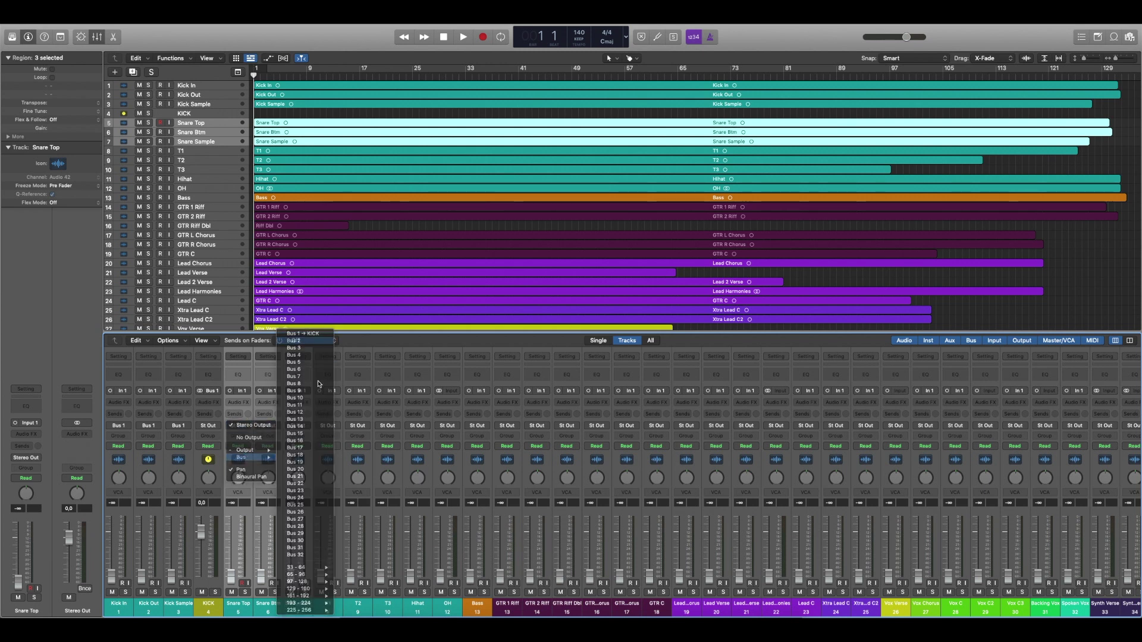
Step: Create a track for the Bus 2 aux channel and rename it SNARE
click(67, 479)
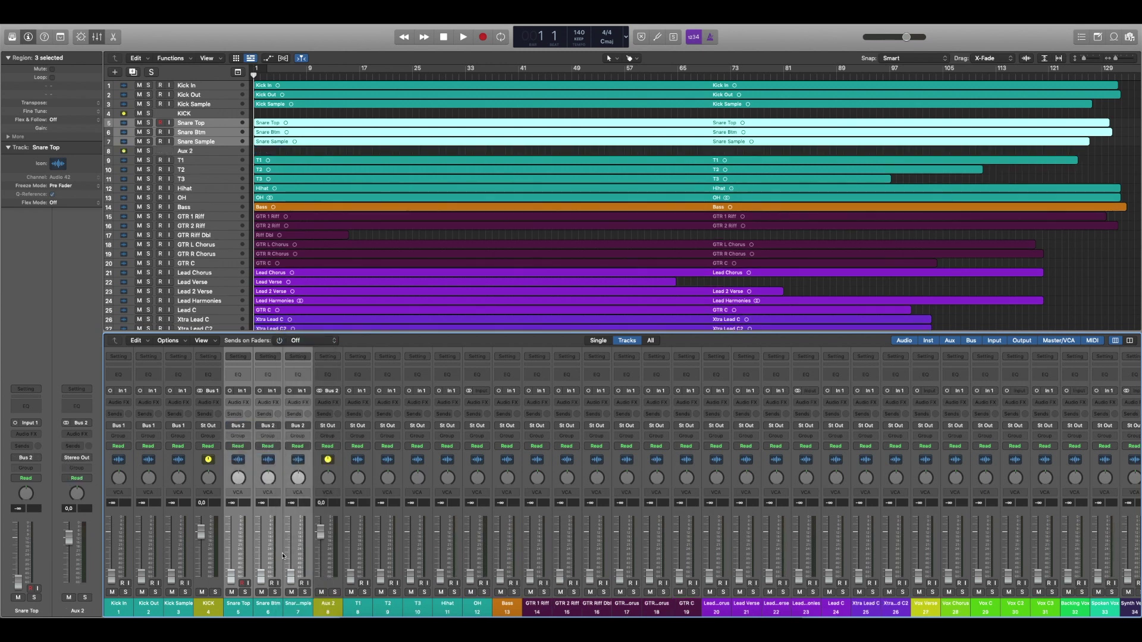
double_click(334, 604)
key(Return)
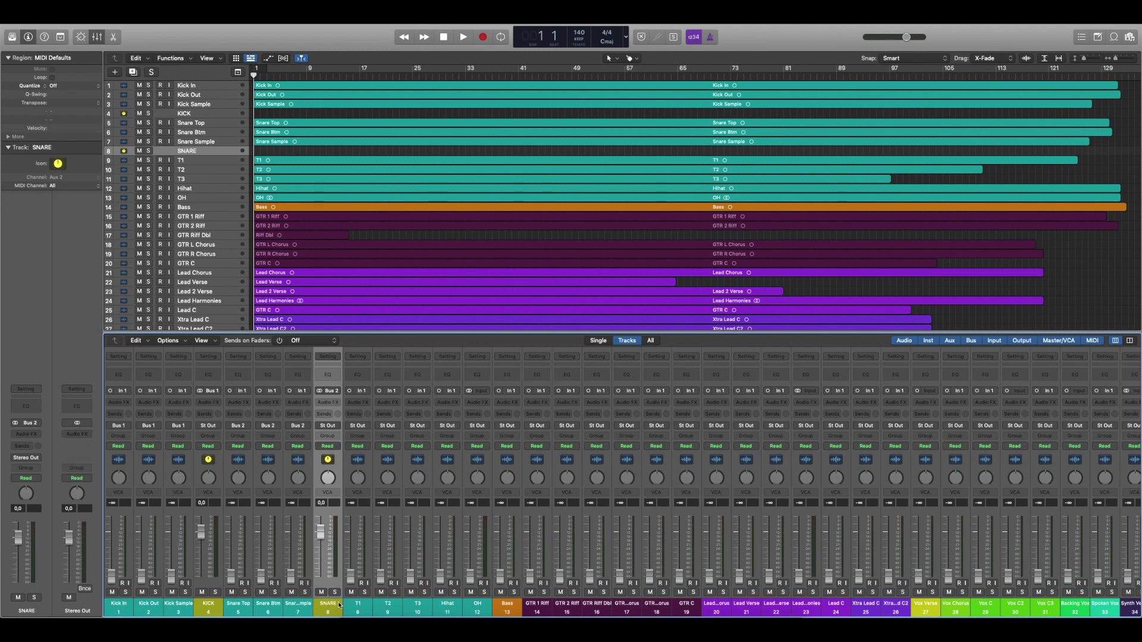
Step: Route the outputs of T1, T2, T3, Hihat and OH to Bus 3
drag(364, 604, 478, 604)
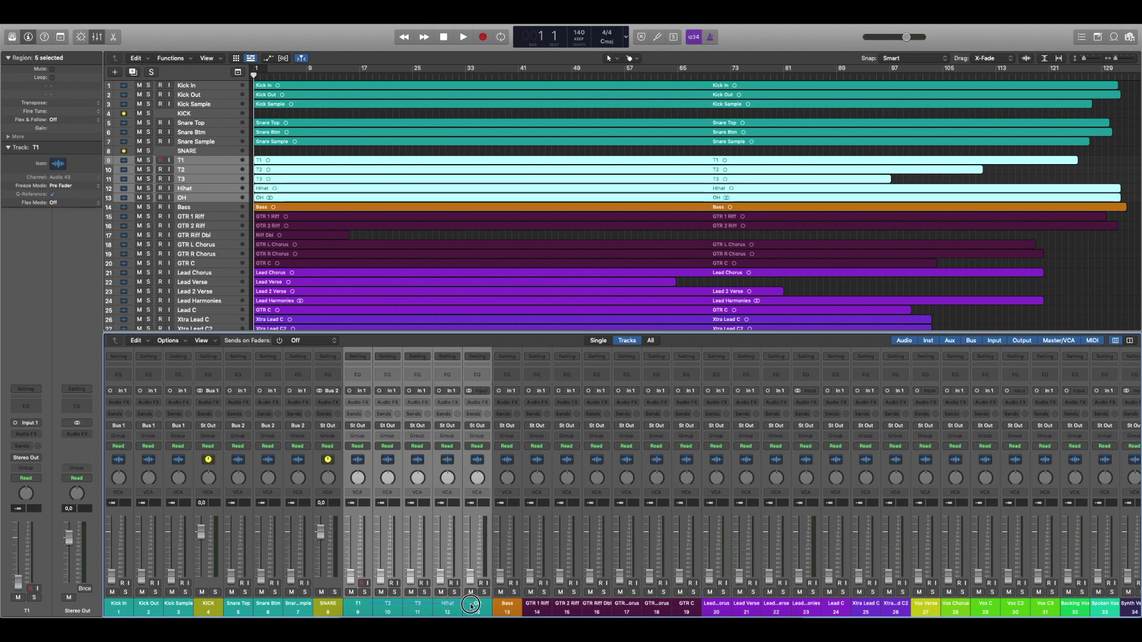
click(358, 426)
mouse_move(367, 450)
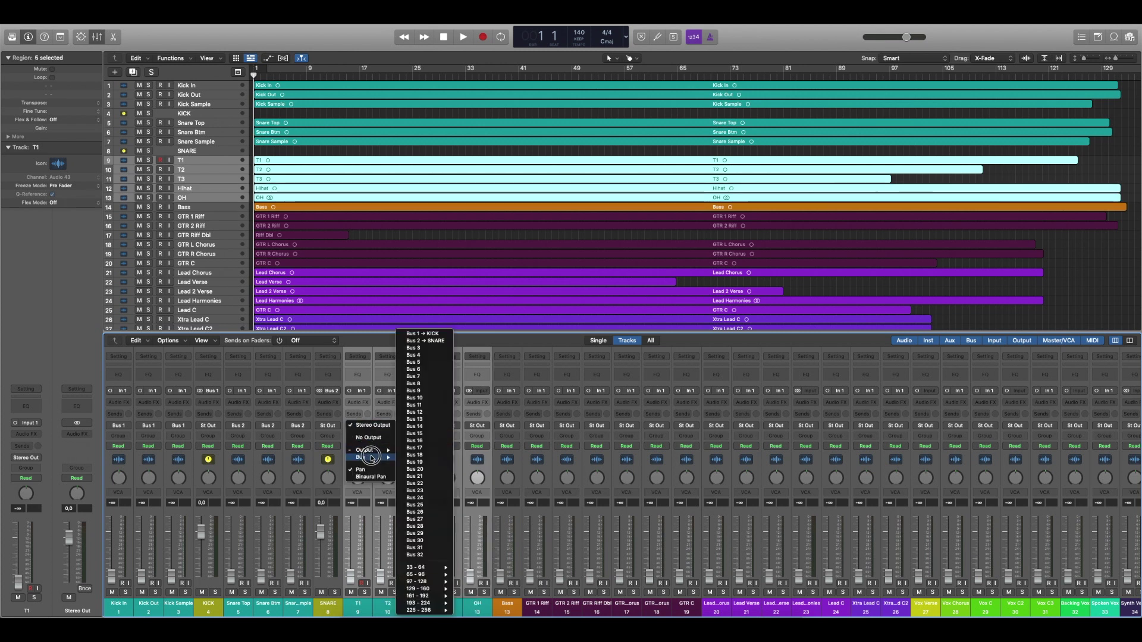
click(439, 349)
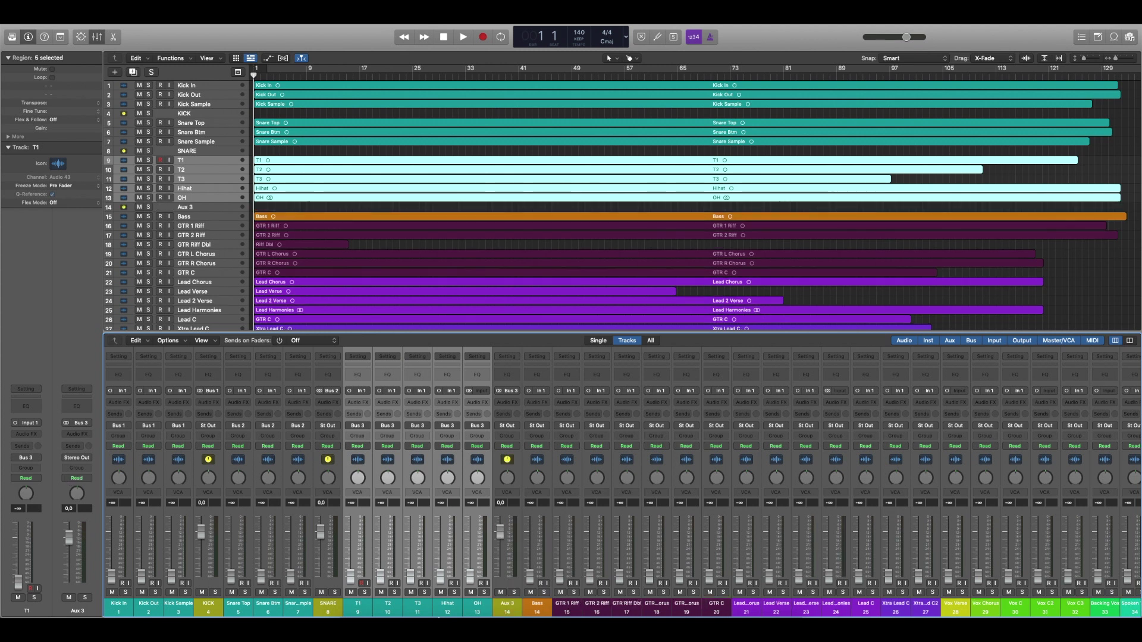
Step: Rename the Bus 3 aux channel DRUMS
click(503, 605)
text(DRUMS)
key(Return)
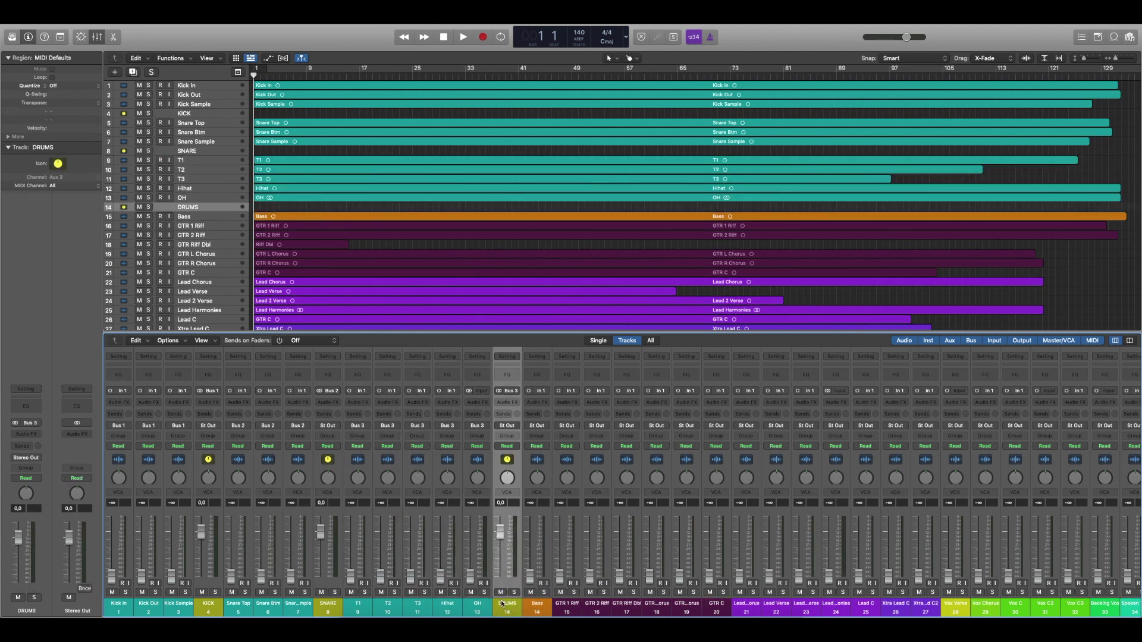
Step: Route the outputs of the KICK and SNARE aux channels to Bus 3 and select the DRUMS channel
click(209, 611)
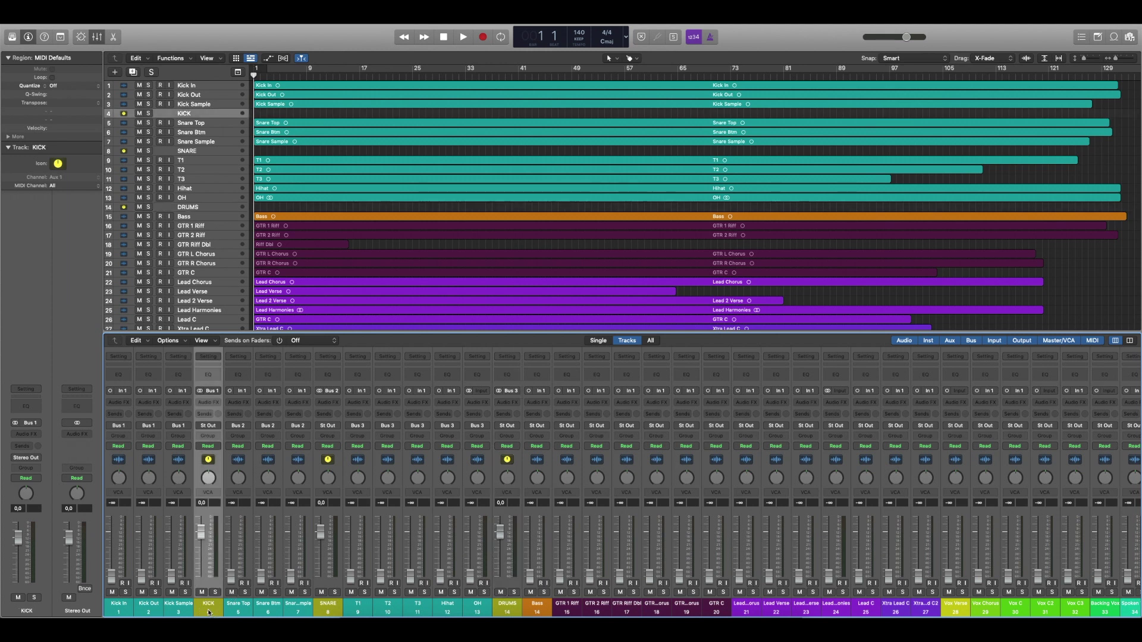
super+click(328, 605)
click(327, 426)
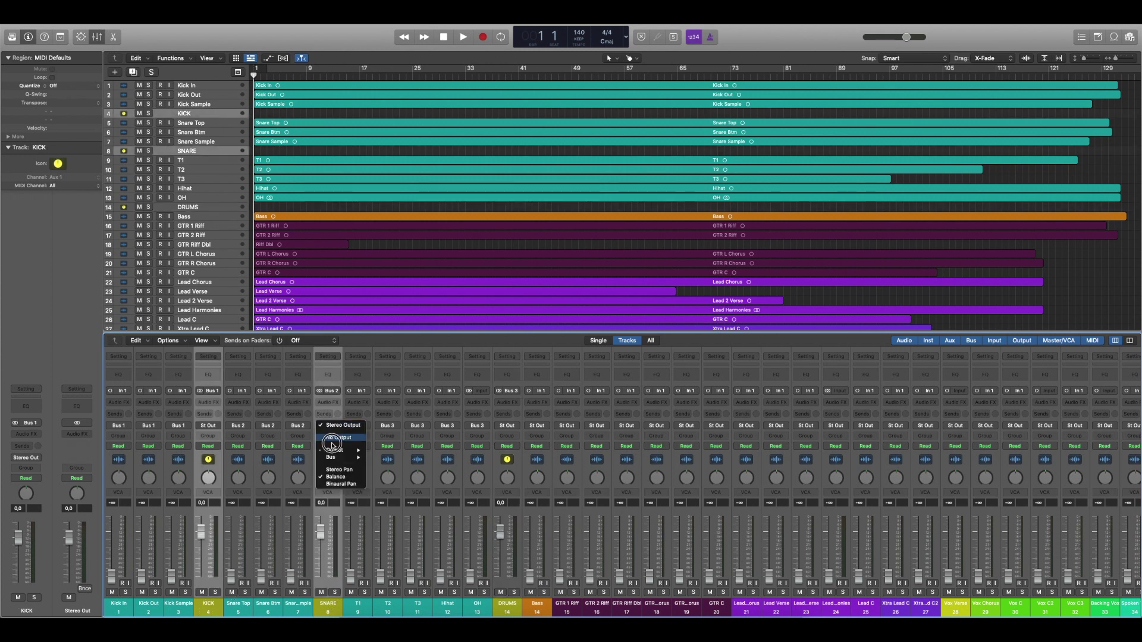
mouse_move(336, 457)
click(397, 348)
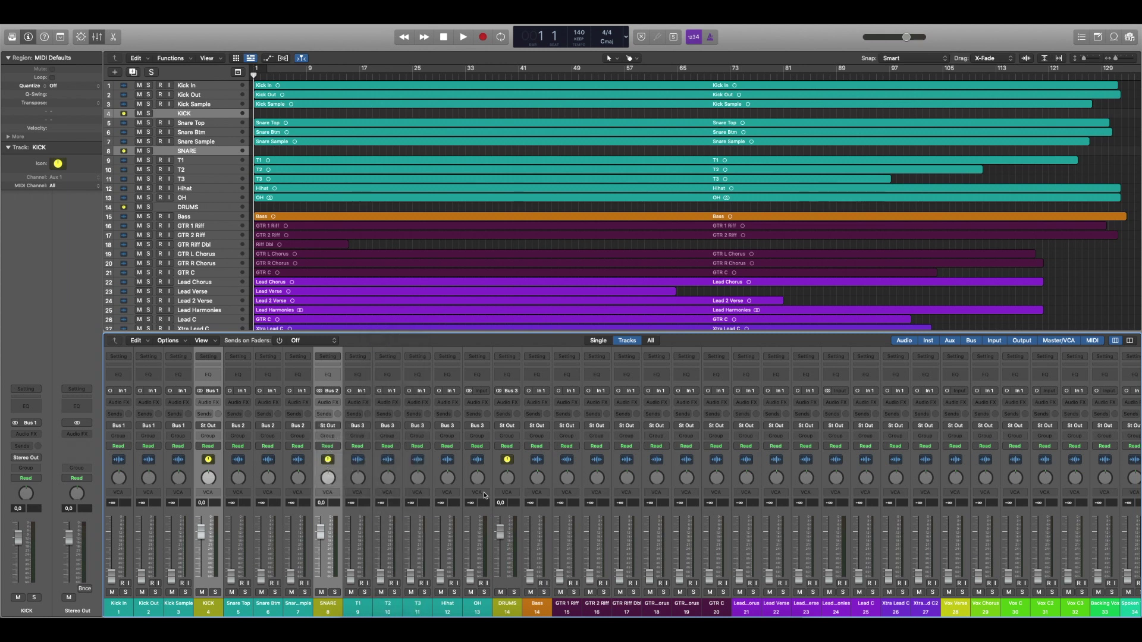
click(513, 589)
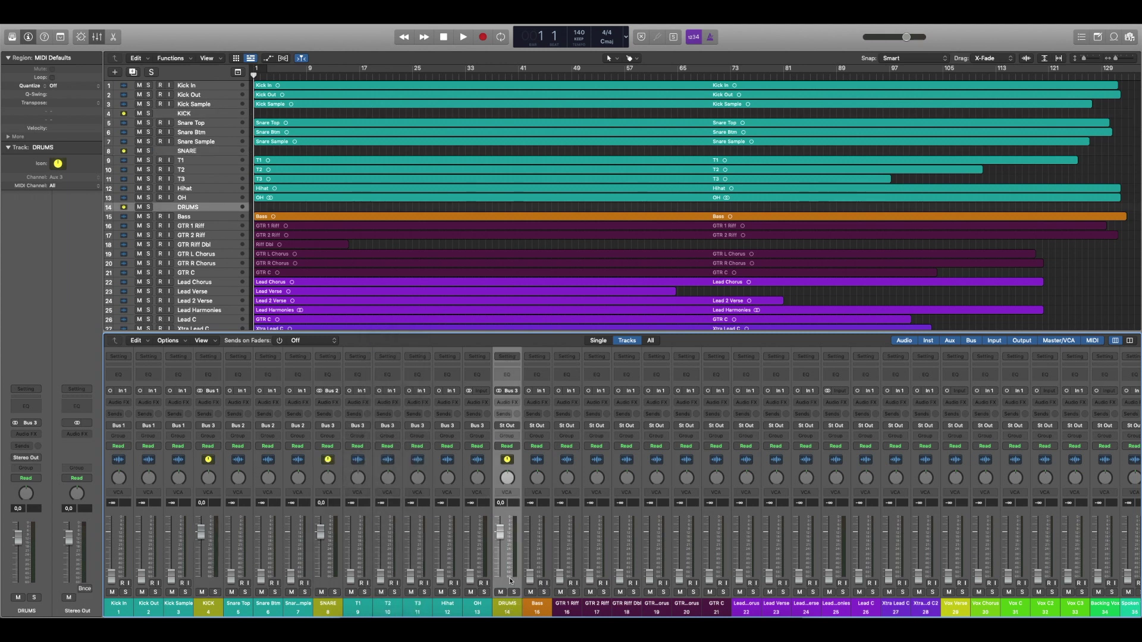
Step: Route the outputs of the guitar channels GTR 1 Riff through GTR C to Bus 4
scroll(511, 582, right, 5)
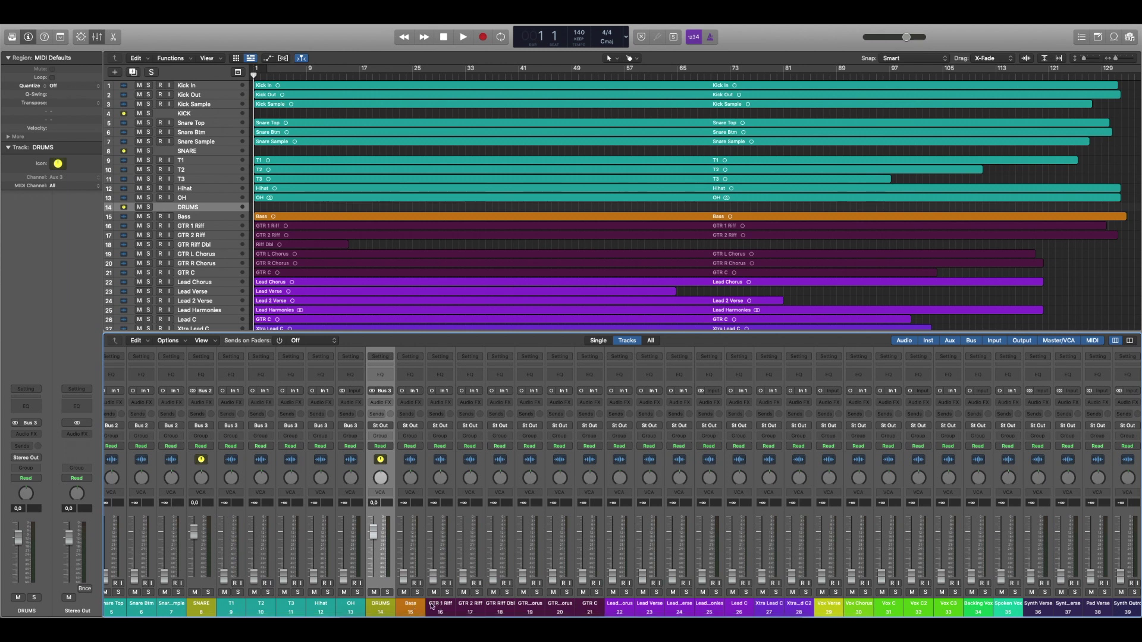
drag(443, 605, 587, 604)
click(441, 426)
mouse_move(450, 458)
click(508, 357)
Step: Create a track for the Bus 4 aux channel and rename it GTR
click(67, 478)
key(ctrl+t)
double_click(620, 603)
text(GTR)
key(Return)
Step: Route the outputs of the lead channels Lead Chorus through Xtra Lead C2 to Bus 5
drag(650, 605, 828, 606)
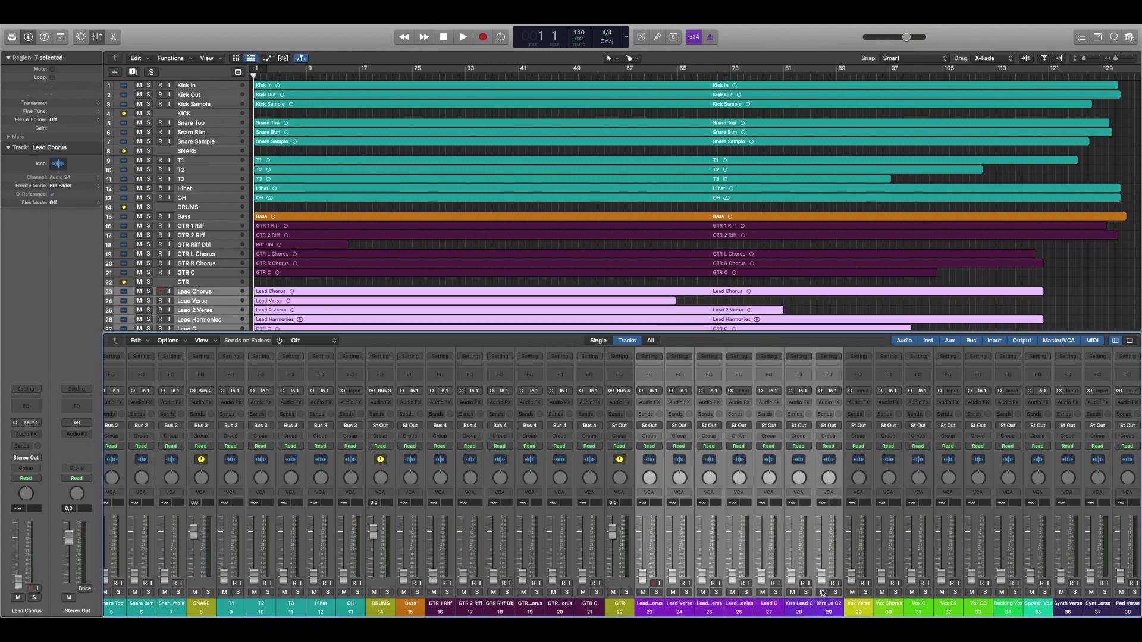
click(643, 425)
mouse_move(655, 457)
click(708, 370)
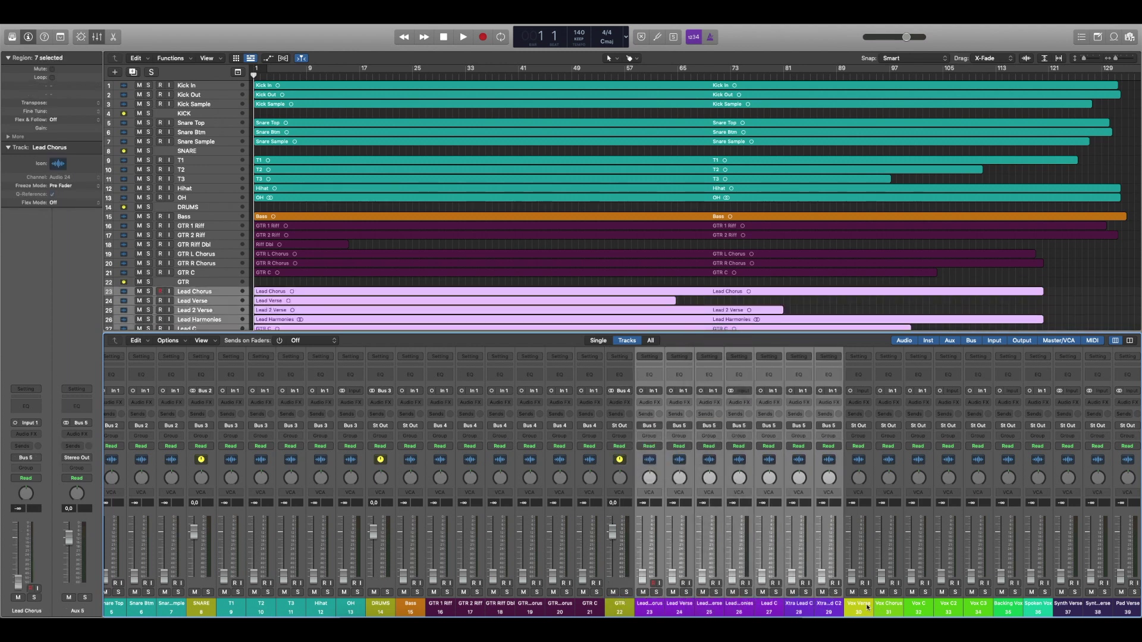
Step: Create a track for the Bus 5 aux channel and rename it LEAD
click(69, 479)
key(ctrl+t)
double_click(858, 604)
text(LEAD)
key(Return)
Step: Route the outputs of the vocal channels Vox Verse through Spoken Vox to Bus 6
scroll(859, 604, right, 5)
drag(727, 606, 905, 605)
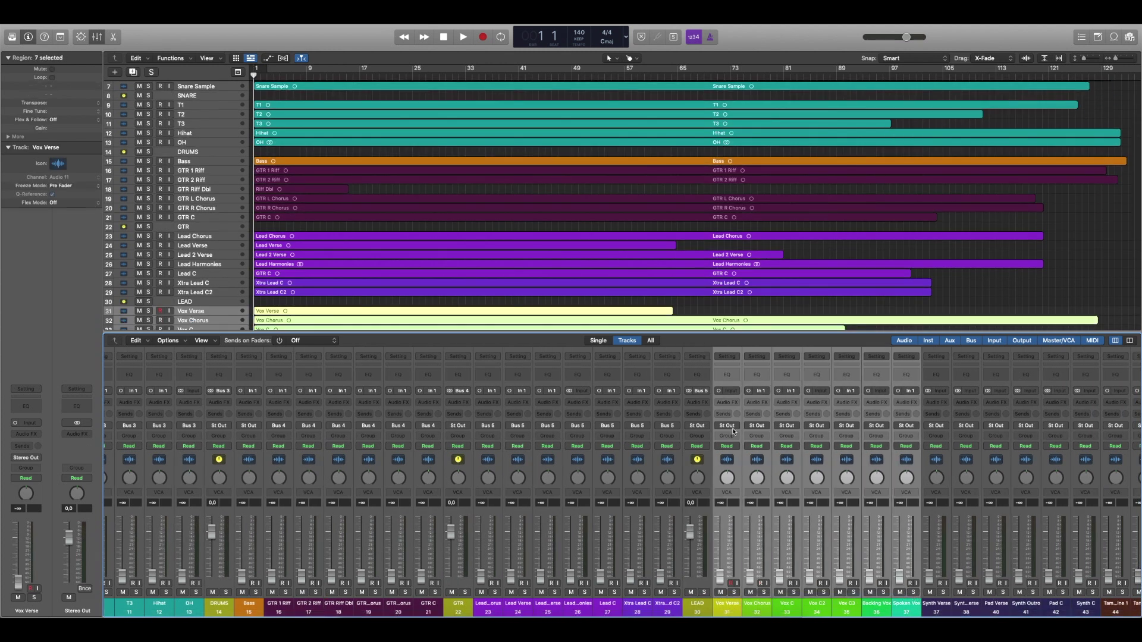
click(727, 426)
mouse_move(741, 459)
click(801, 370)
Step: Rename the Bus 6 aux channel VOX and create a track for it
double_click(78, 611)
text(VOX)
key(Return)
scroll(812, 538, right, 1)
click(74, 484)
key(ctrl+t)
Step: Route the outputs of the synth channels Synth Verse through Synth C to Bus 7
scroll(738, 595, right, 5)
drag(738, 605, 892, 605)
click(739, 427)
mouse_move(743, 459)
click(820, 376)
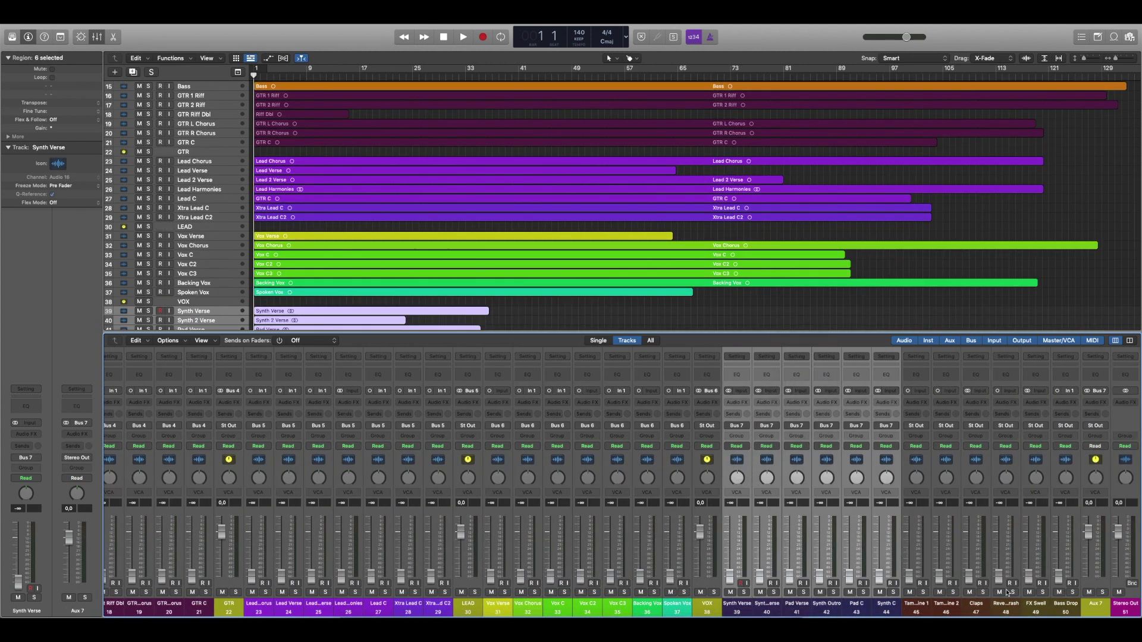
Step: Create a track for the Bus 7 aux channel and rename it SYNTHS
click(74, 480)
double_click(915, 604)
text(SYNTHS)
Step: Route the outputs of Tambourine 1 through Bass Drop to Bus 8 and name its aux track PERC & FX
drag(946, 606, 1096, 605)
click(946, 425)
mouse_move(953, 457)
click(1005, 422)
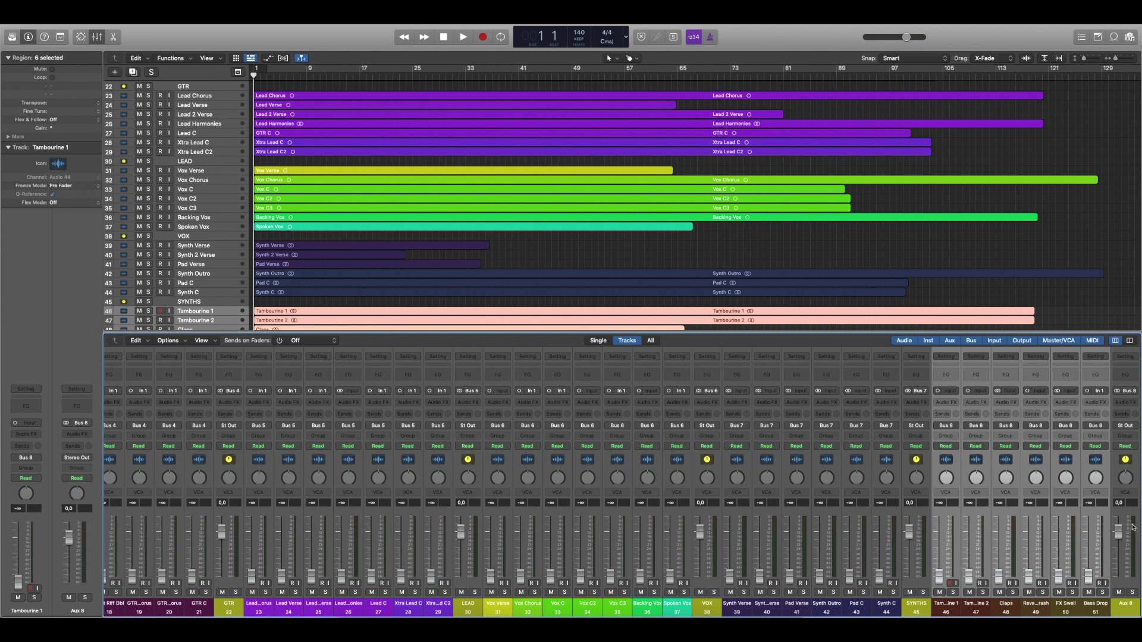
key(Return)
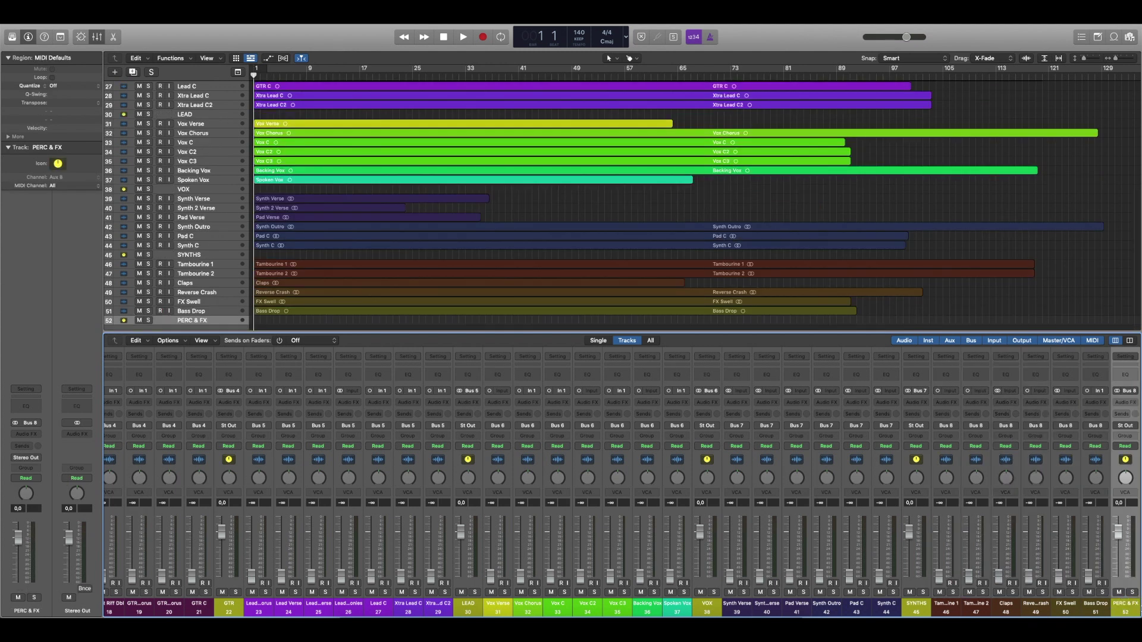
Step: Route the outputs of PERC & FX, SYNTHS, VOX, LEAD, GTR, DRUMS and Bass together to Bus 10
scroll(1099, 577, right, 2)
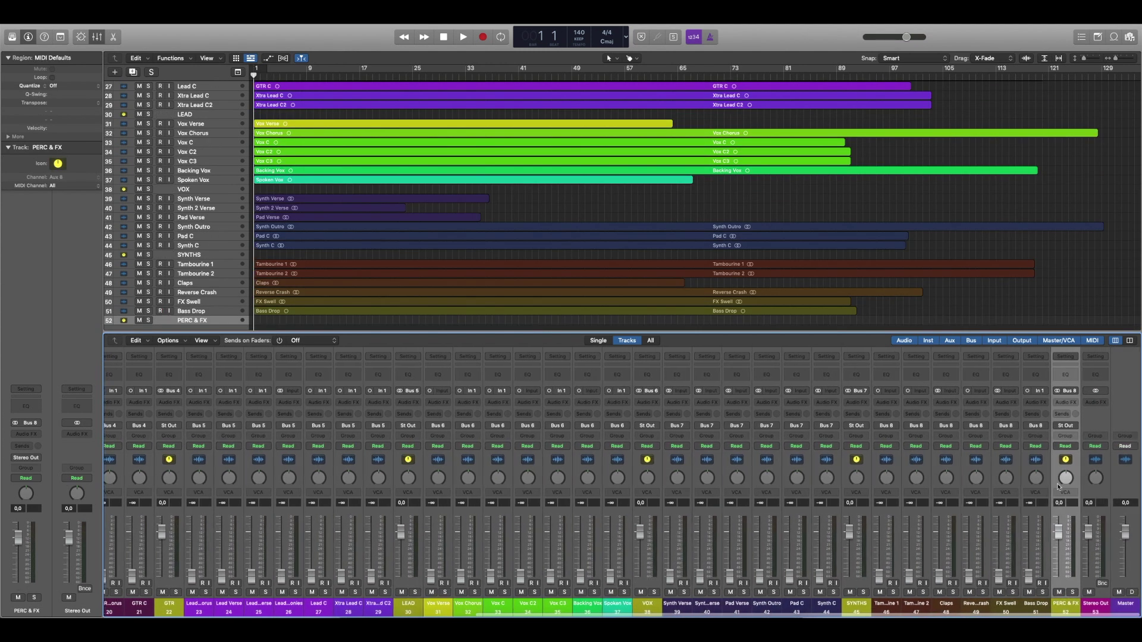
click(856, 605)
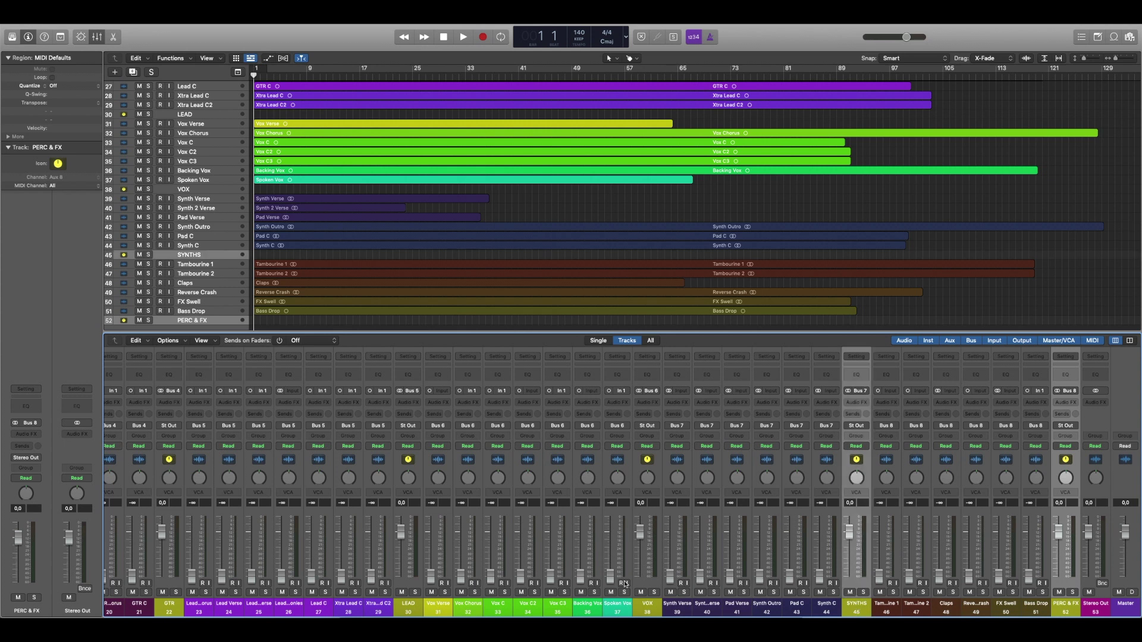
super+click(647, 606)
scroll(646, 602, left, 2)
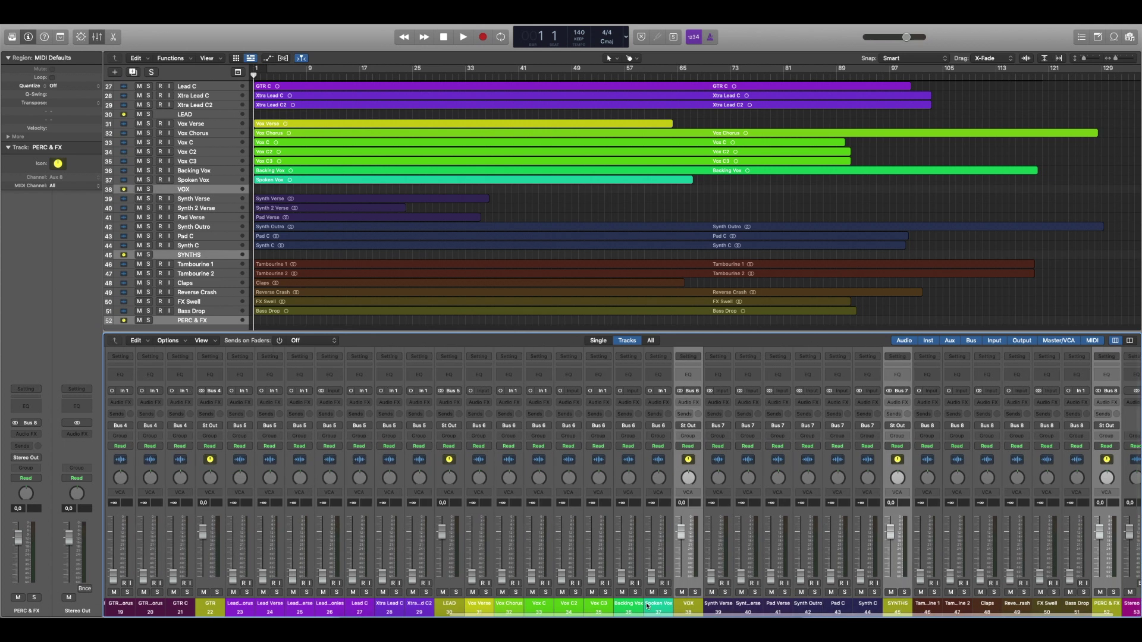
super+click(476, 603)
scroll(476, 603, left, 3)
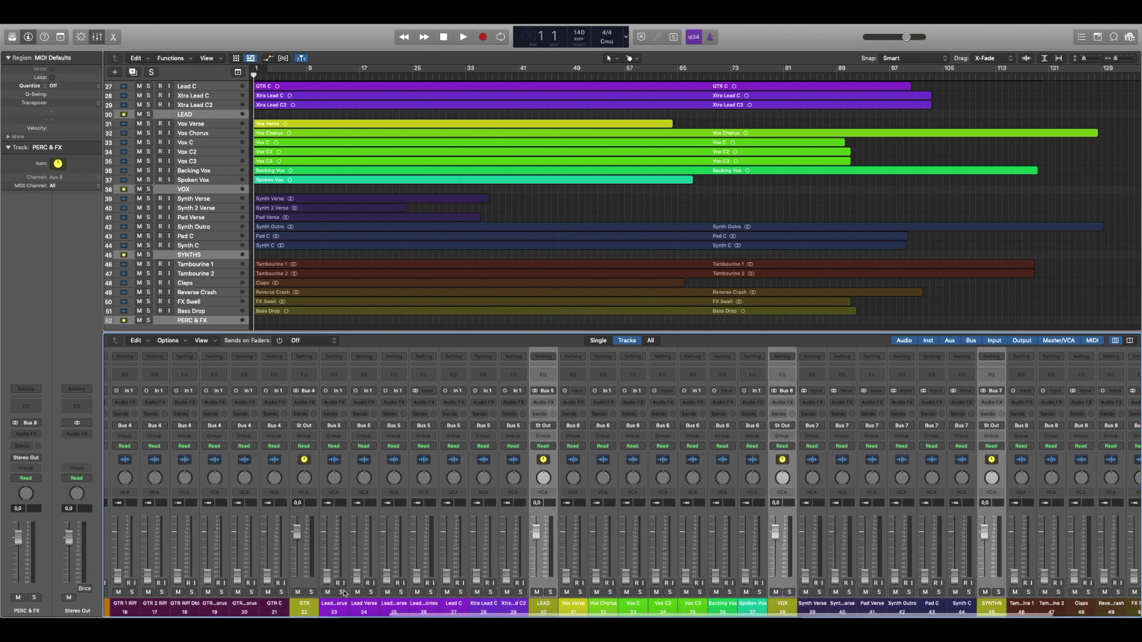
super+click(316, 605)
scroll(315, 604, left, 9)
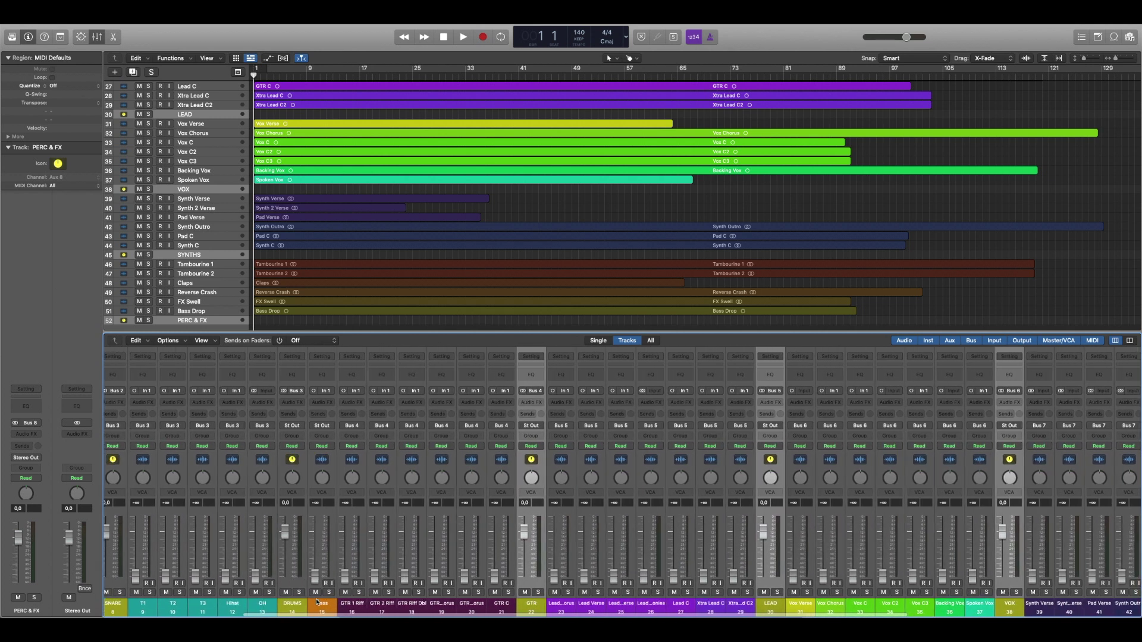
super+click(295, 603)
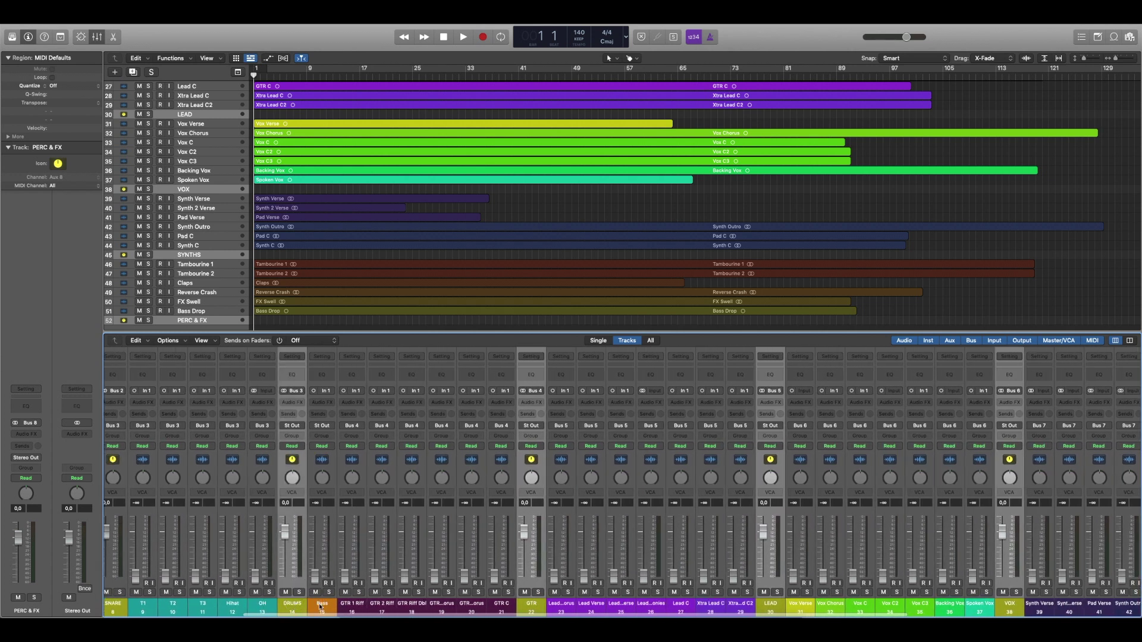
super+click(321, 605)
scroll(317, 564, left, 9)
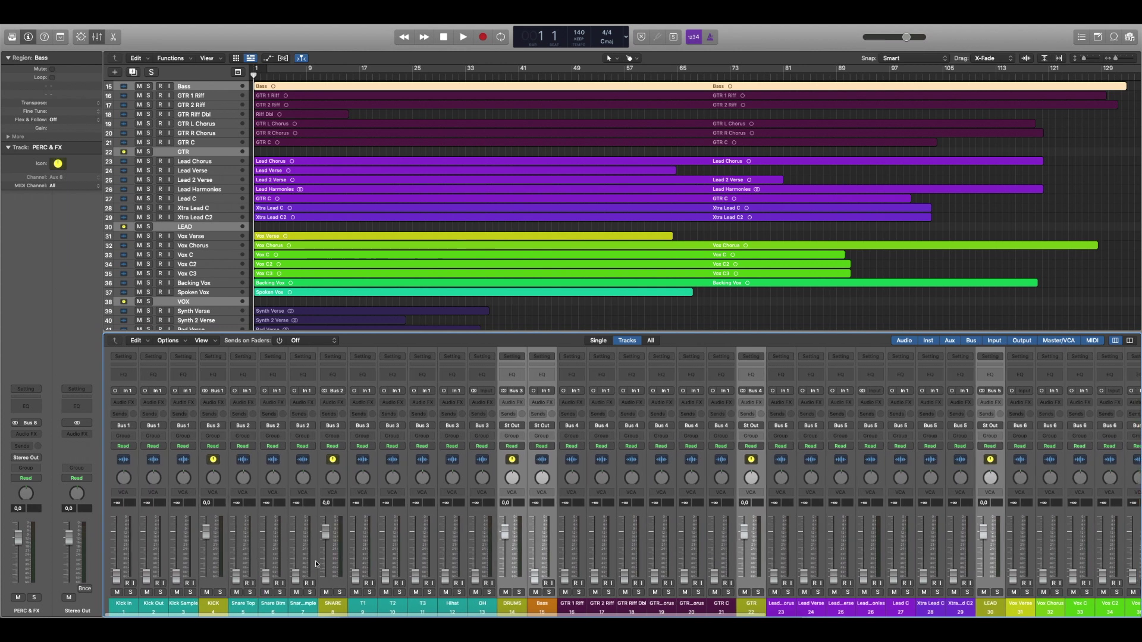
click(515, 426)
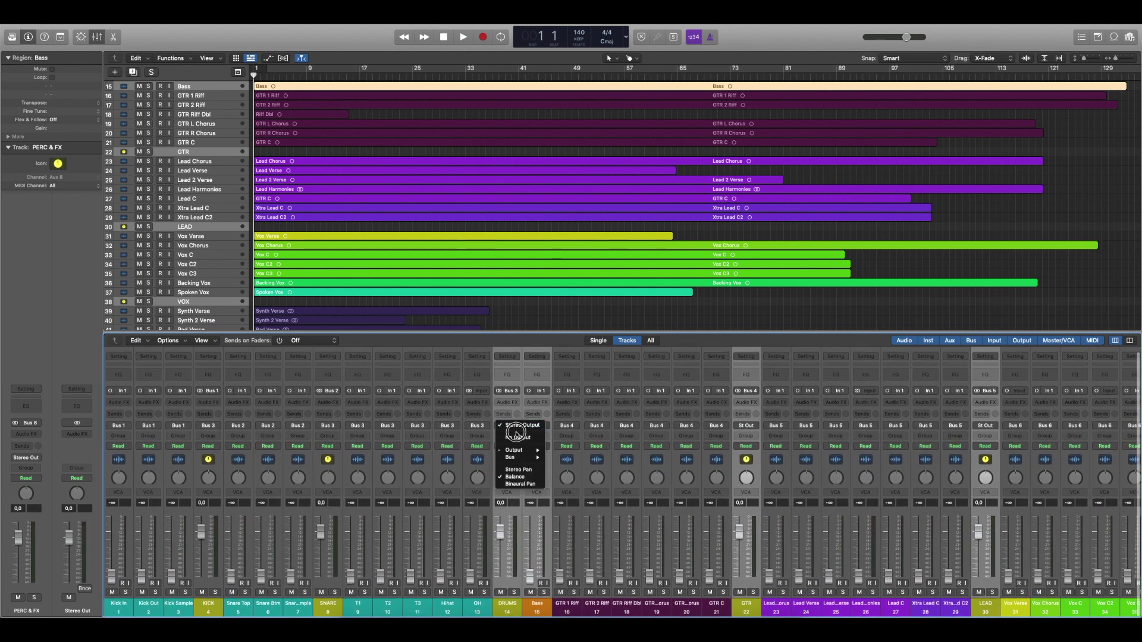
mouse_move(510, 458)
click(574, 398)
Step: Rename the Bus 10 aux channel MIXBUS and color its strip bright red
scroll(556, 537, right, 10)
double_click(1065, 603)
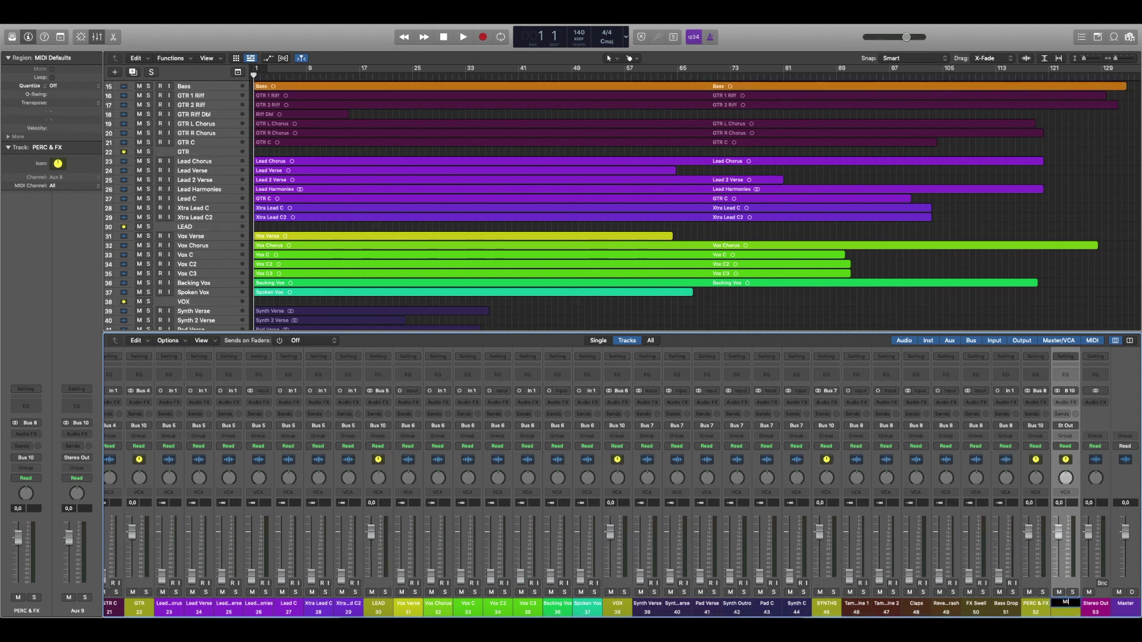
key(Return)
key(alt+c)
click(383, 321)
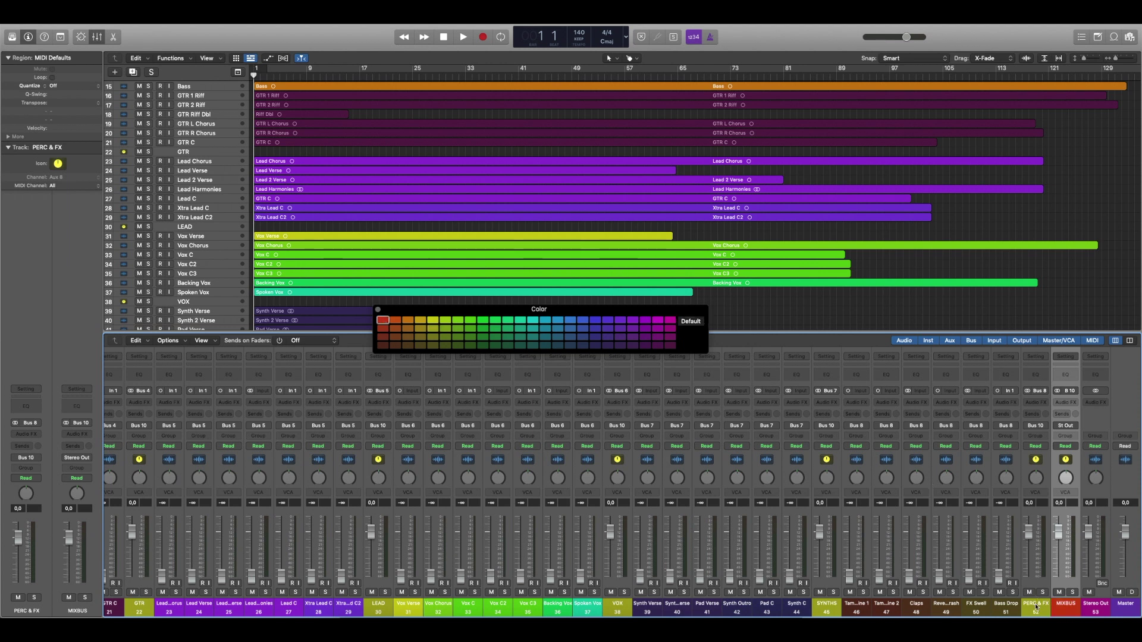
Step: Color the PERC & FX, SYNTHS, VOX, LEAD, GTR, DRUMS, SNARE and KICK aux strips magenta and close the color palette
click(1036, 605)
super+click(827, 605)
super+click(618, 606)
super+click(377, 607)
scroll(377, 608, left, 5)
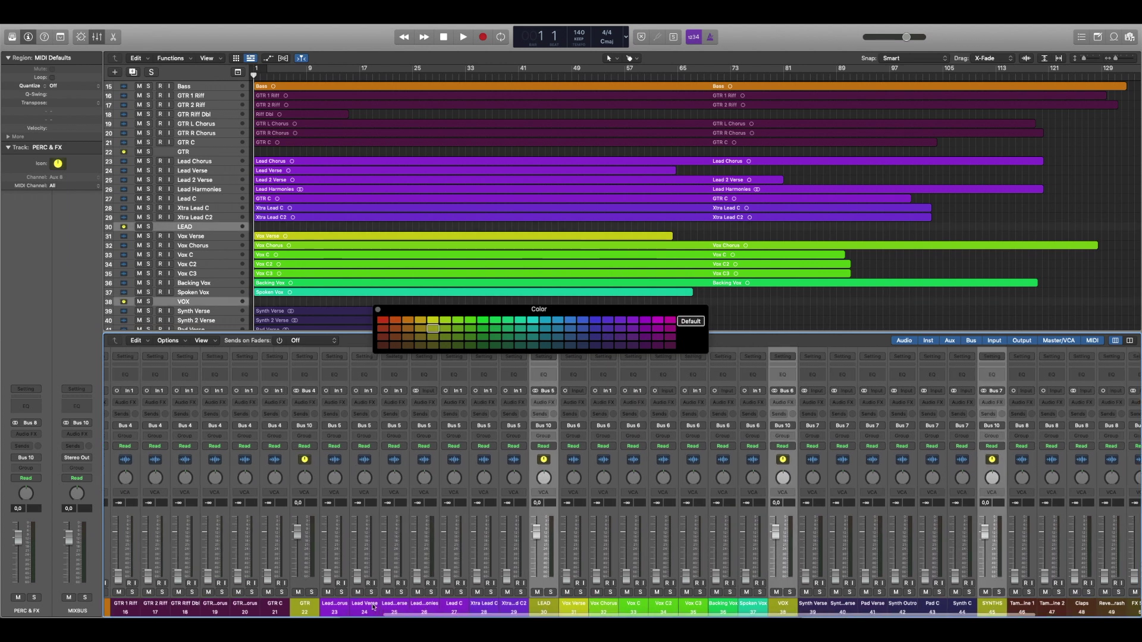
scroll(377, 607, left, 10)
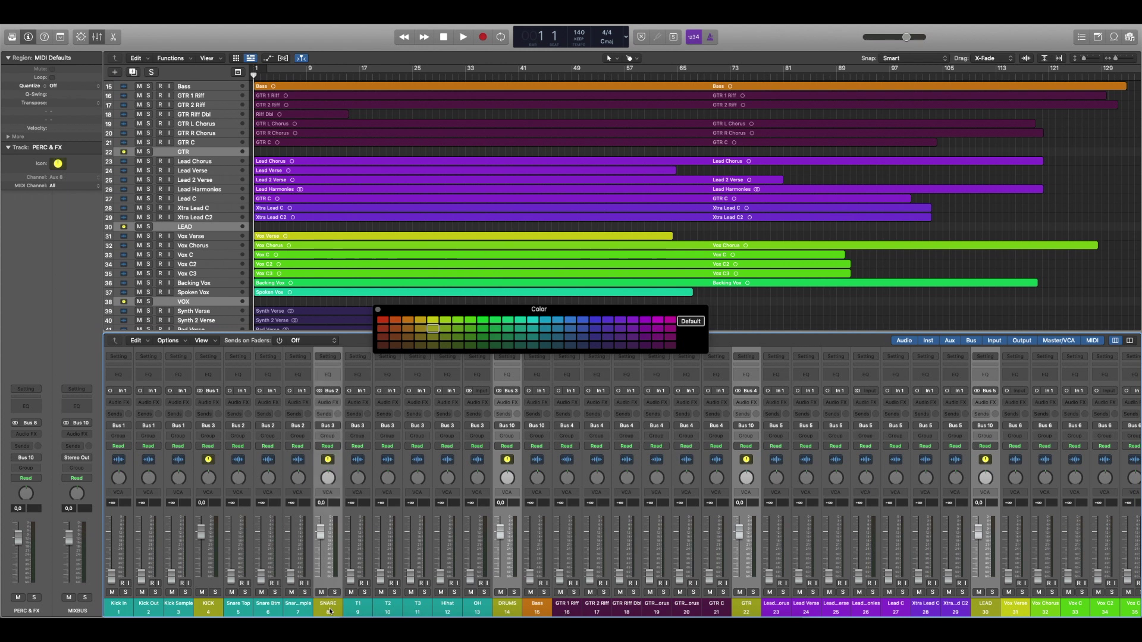
shift+click(209, 608)
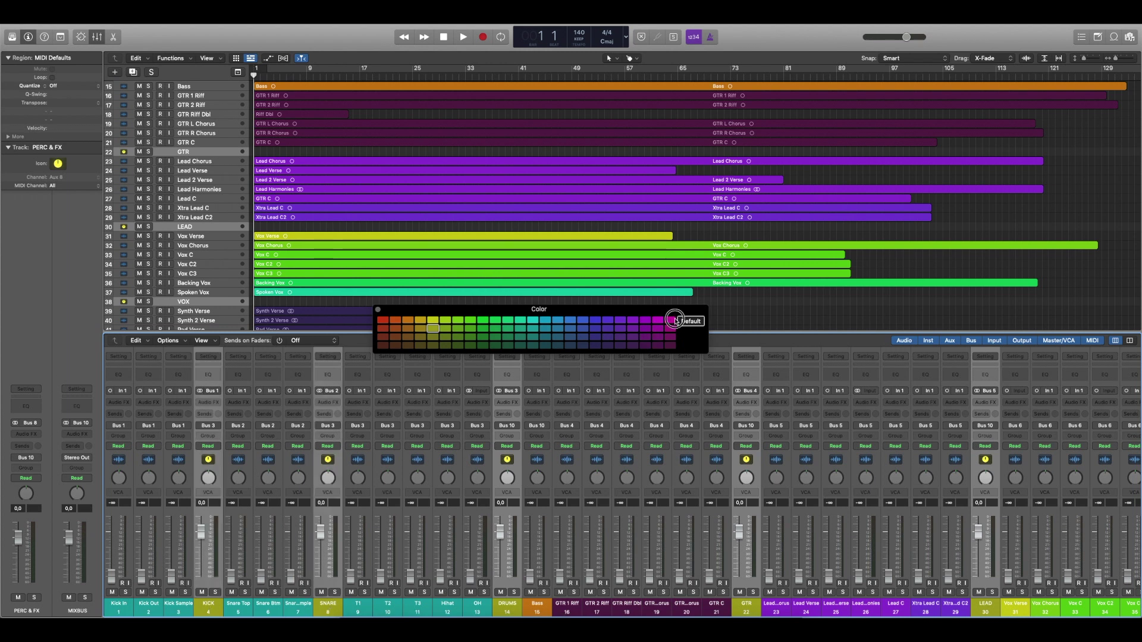
click(674, 321)
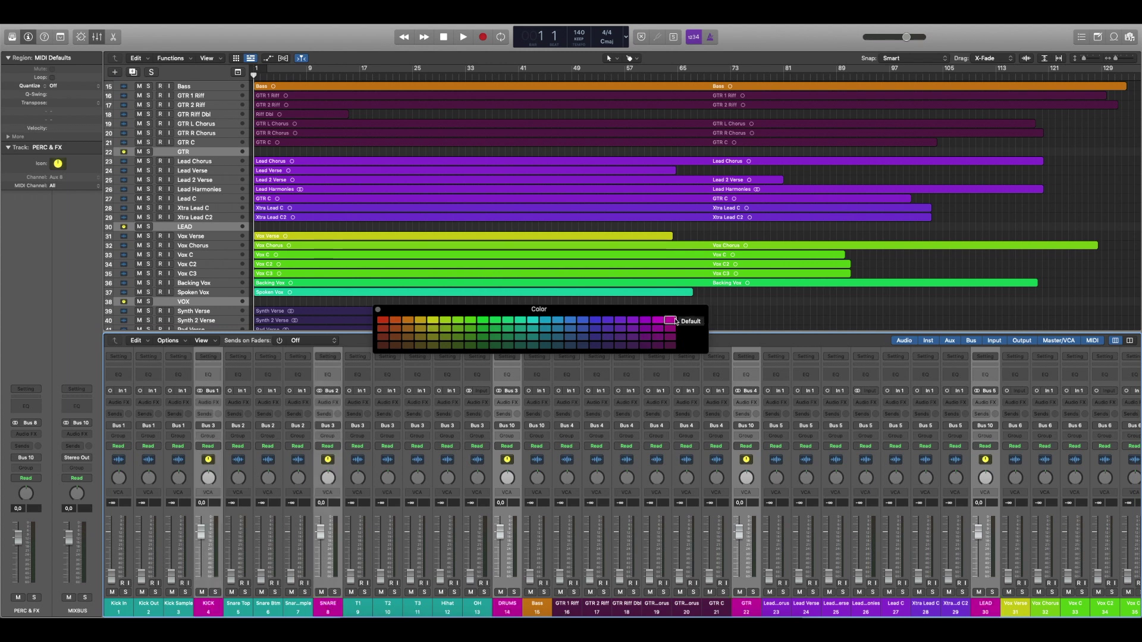
click(378, 311)
Step: Check the recolored aux strips across the mixer and hide the mixer to give the track area full height
scroll(536, 554, right, 8)
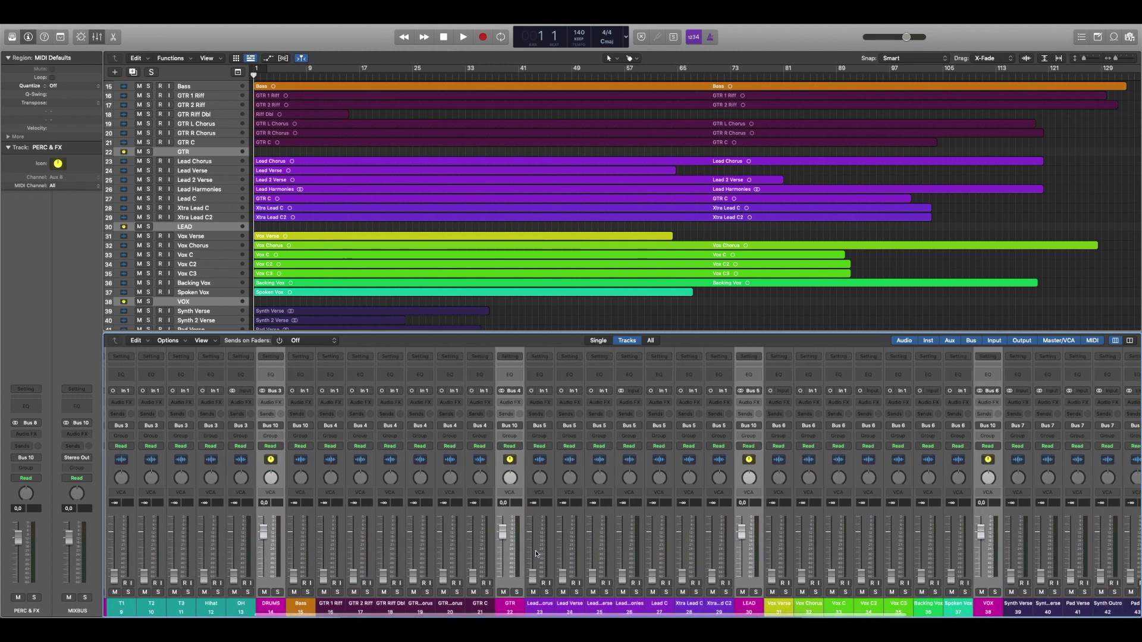
scroll(537, 555, right, 5)
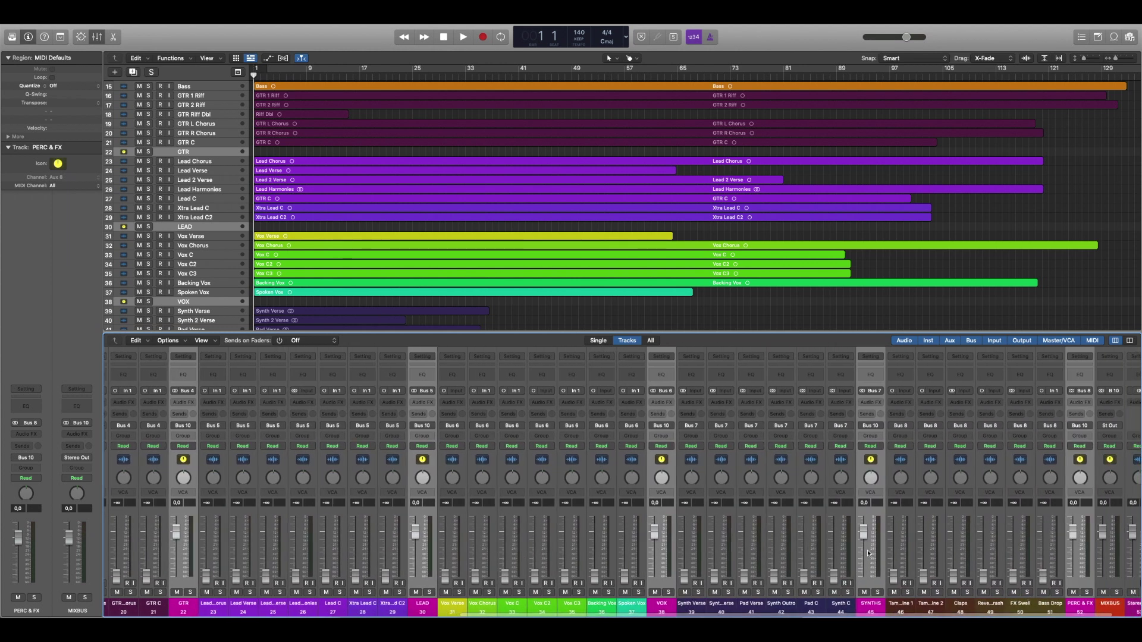
scroll(867, 553, right, 2)
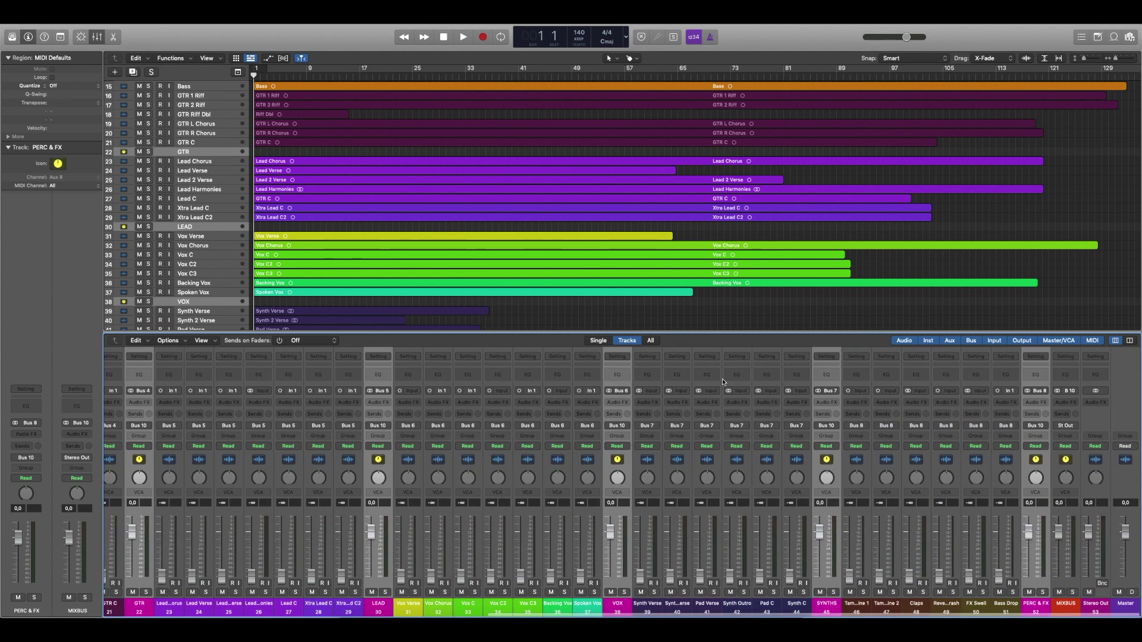
key(x)
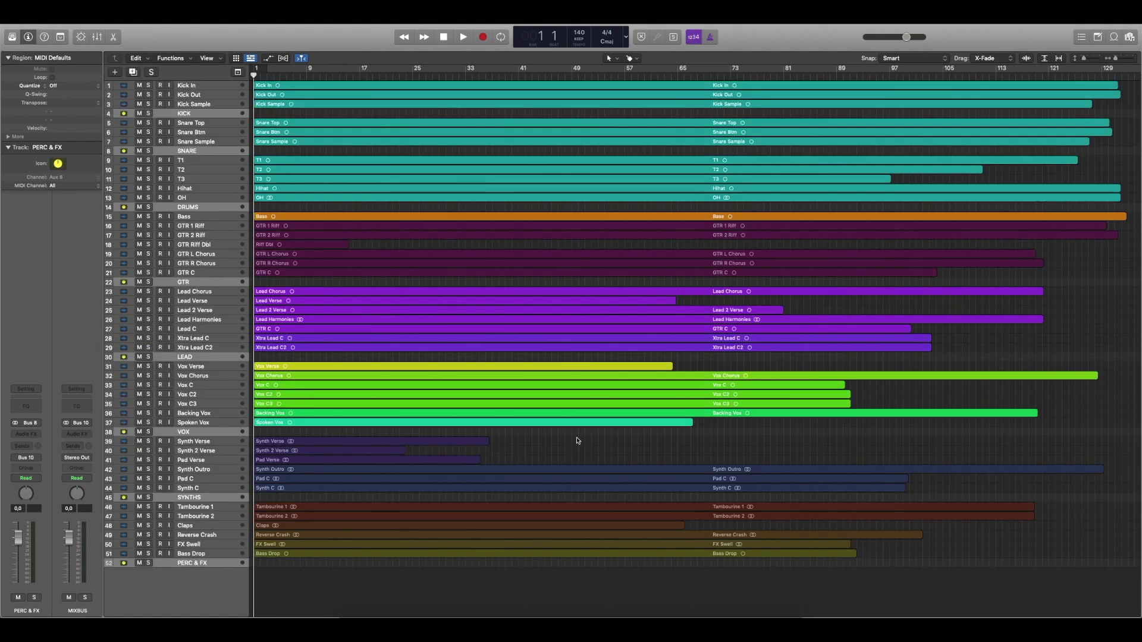
Step: Select the Kick In track and enlarge the track heights until the region waveforms are clearly readable
click(189, 87)
key(super+Down)
key(super+Down)
key(super+Down)
key(super+Down)
key(super+Down)
key(super+Down)
key(super+Down)
key(super+Down)
key(super+Down)
key(super+Down)
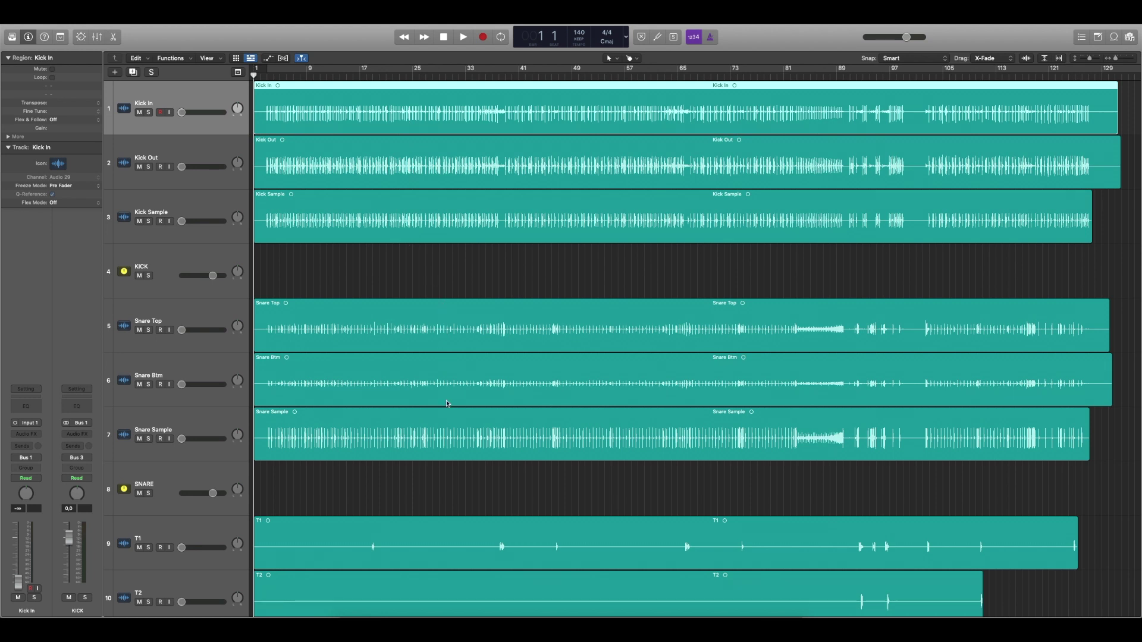
Step: Raise the region gain of the T1 tom region to +1.4 dB
scroll(448, 404, down, 5)
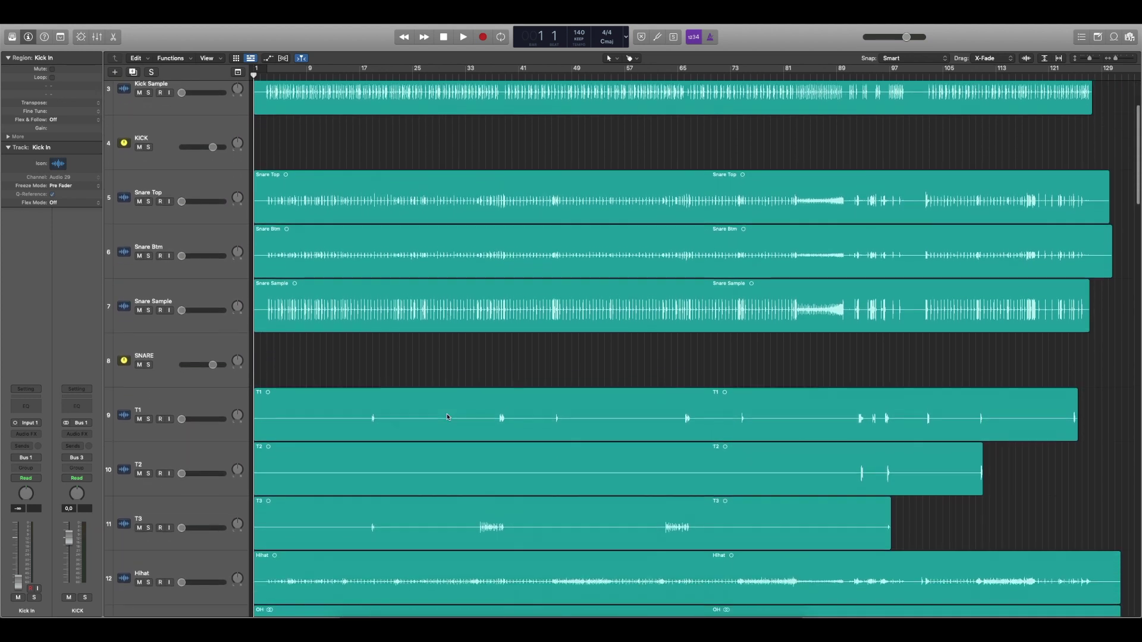
scroll(447, 417, down, 2)
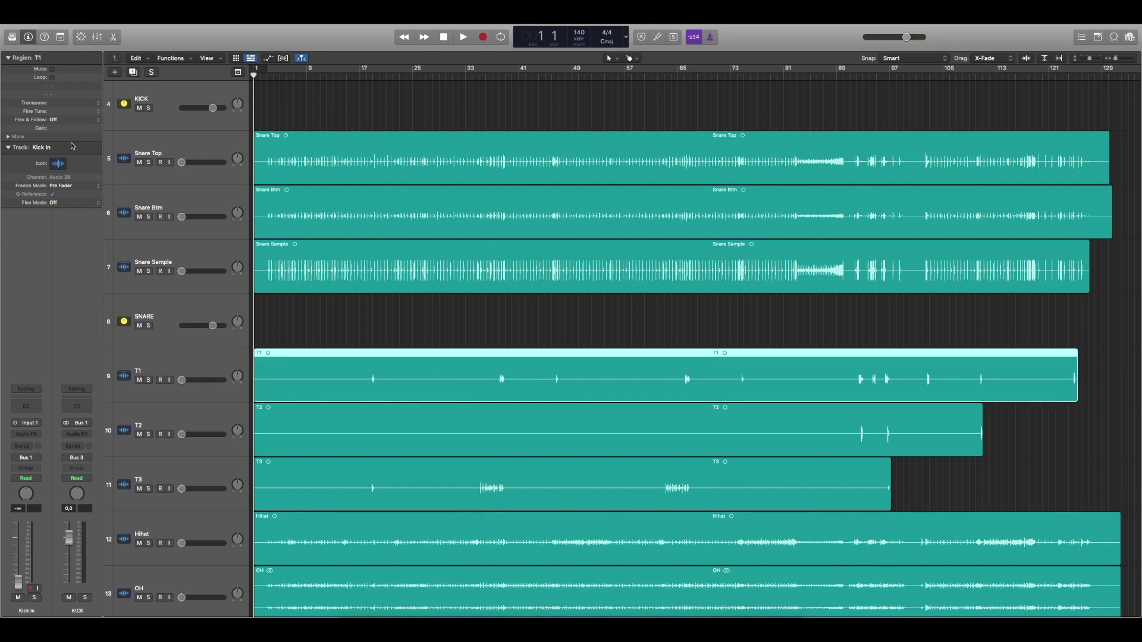
drag(58, 132, 58, 98)
Step: Raise the region gain of the Lead Harmonies region to +3.6 dB
scroll(502, 344, down, 10)
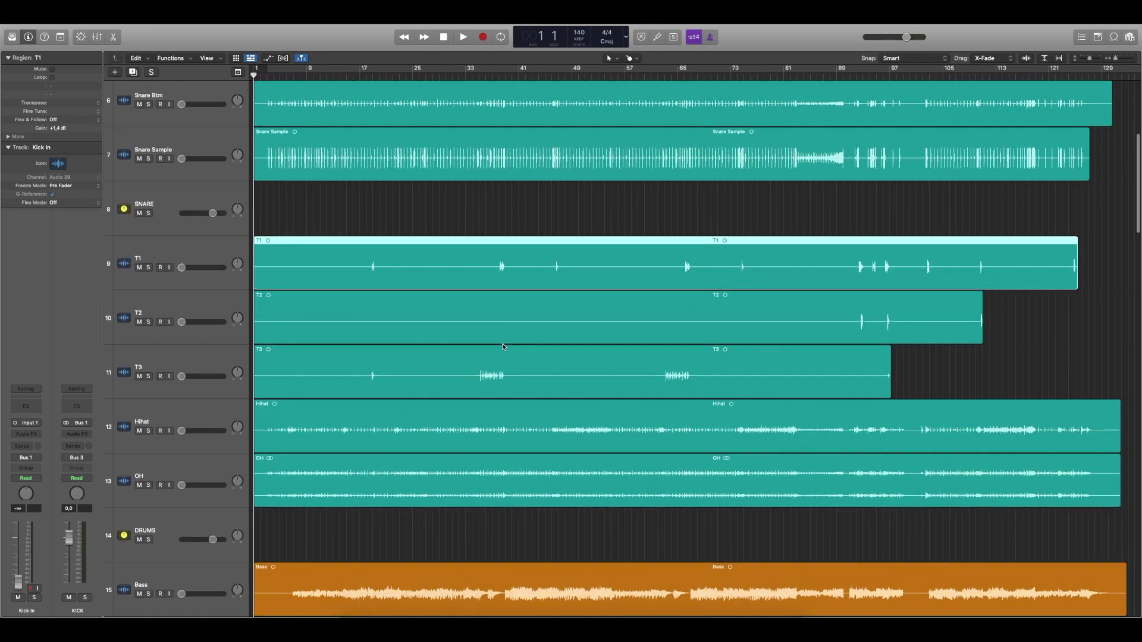
scroll(502, 344, down, 15)
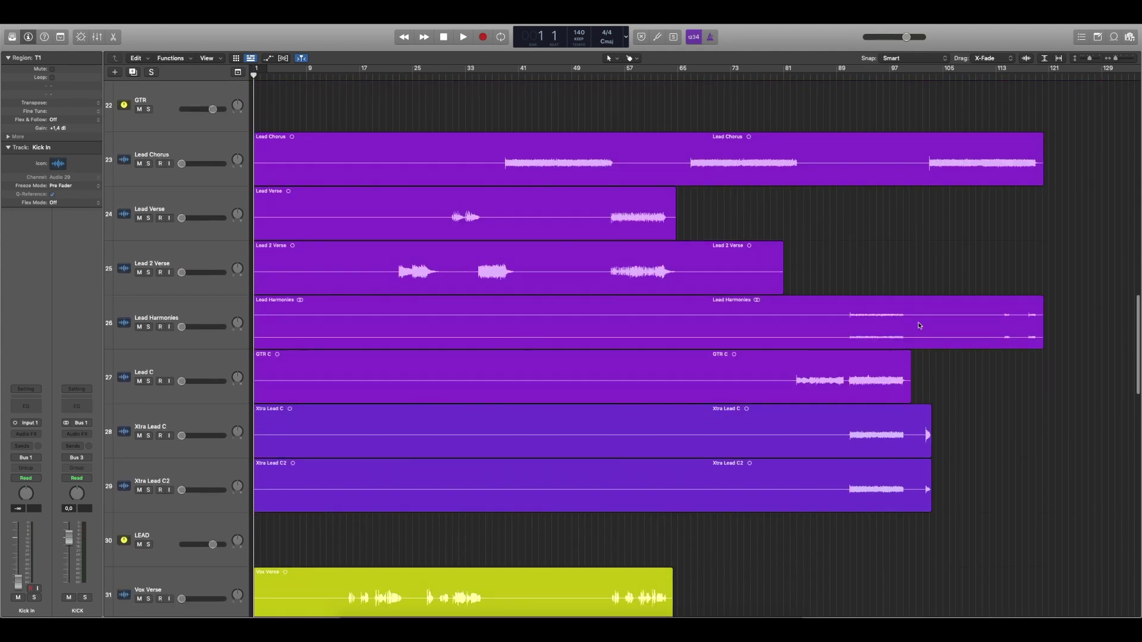
click(868, 324)
drag(60, 130, 59, 68)
Step: Raise the region gain of the quiet Vox C3 region
scroll(526, 368, down, 10)
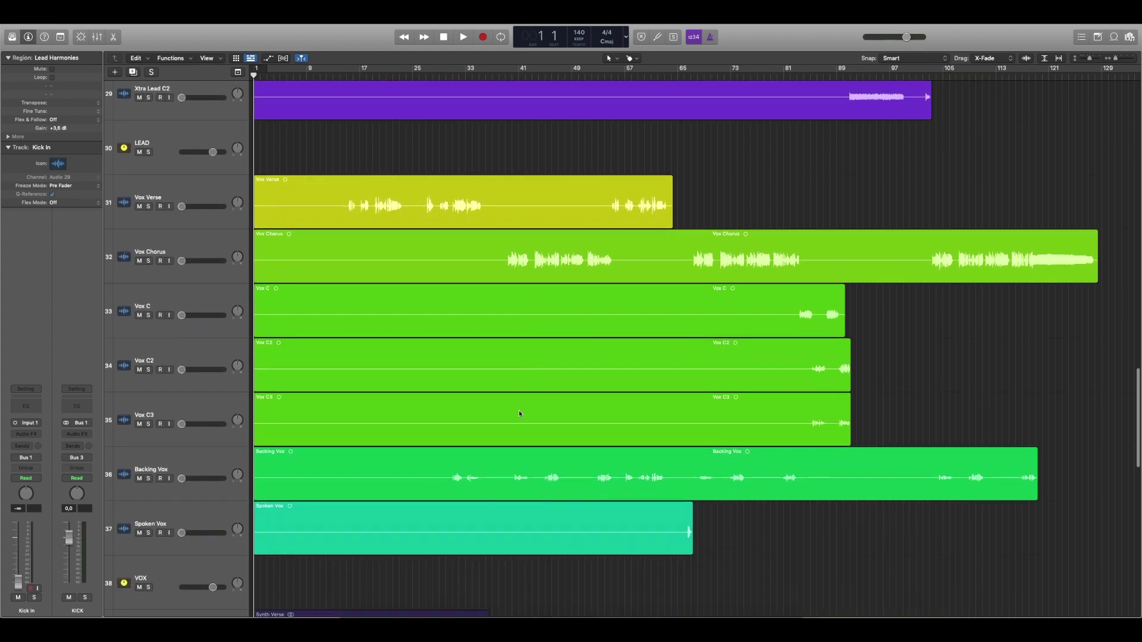
click(519, 413)
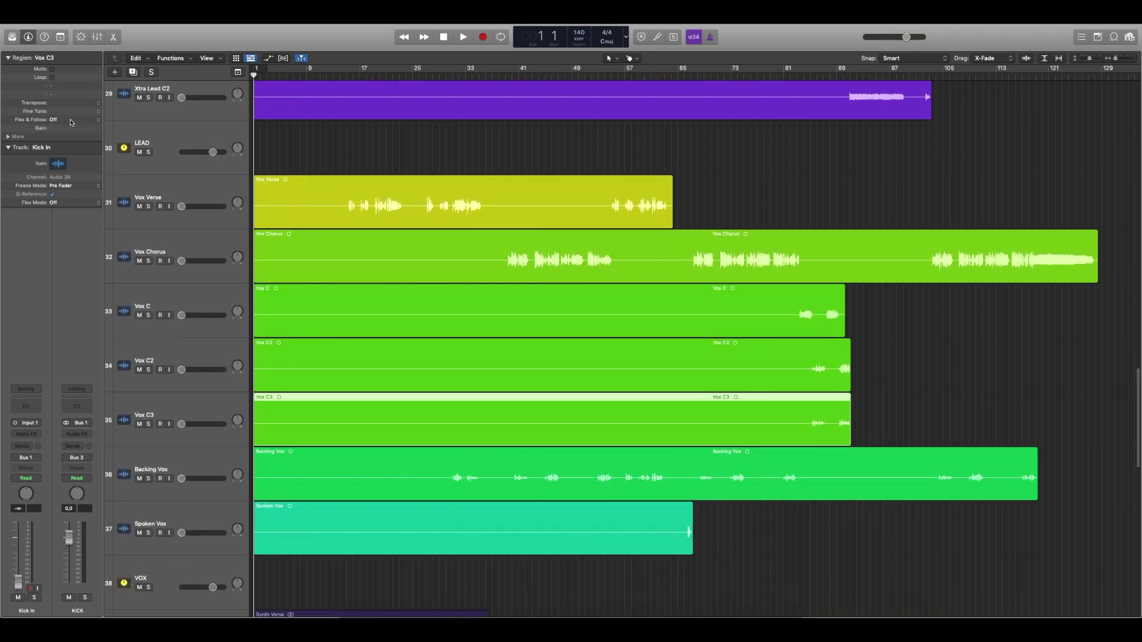
click(59, 127)
drag(58, 128, 59, 87)
Step: Split off the Backing Vox section from about bar 33 to bar 43 and raise its region gain to +4.0 dB
scroll(548, 355, down, 3)
click(479, 392)
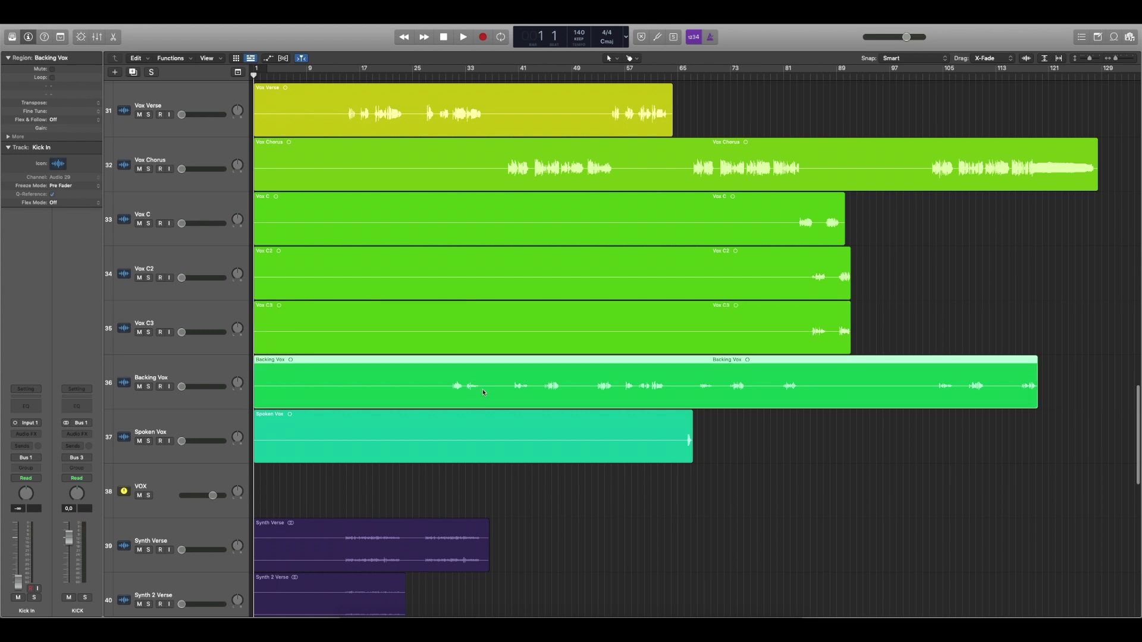
scroll(530, 405, up, 10)
drag(651, 381, 839, 380)
click(839, 380)
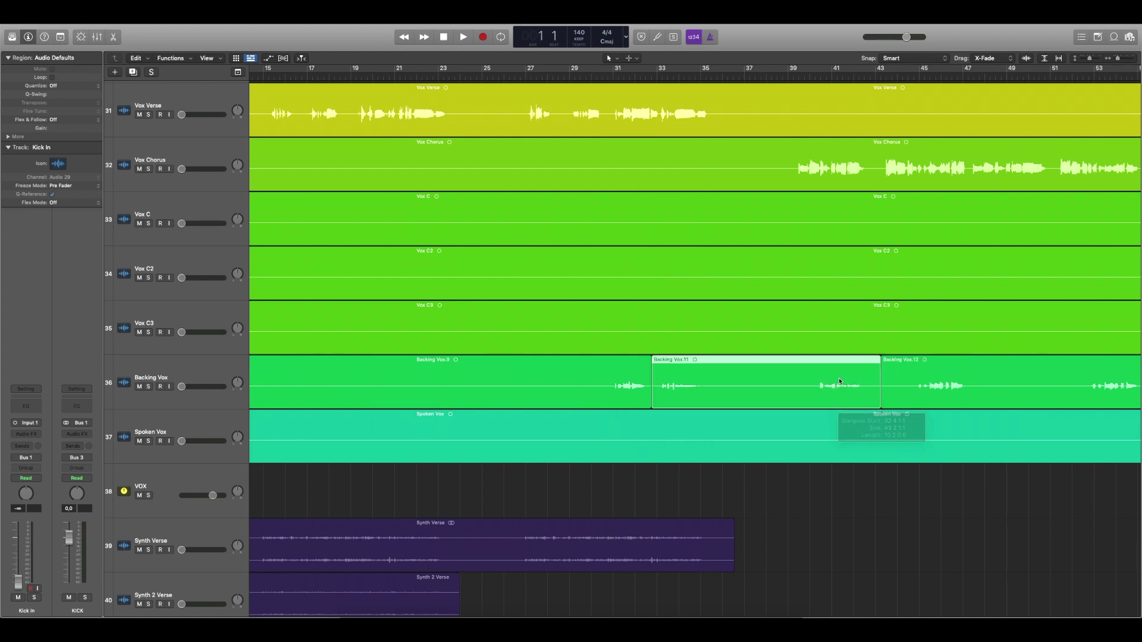
drag(57, 131, 63, 59)
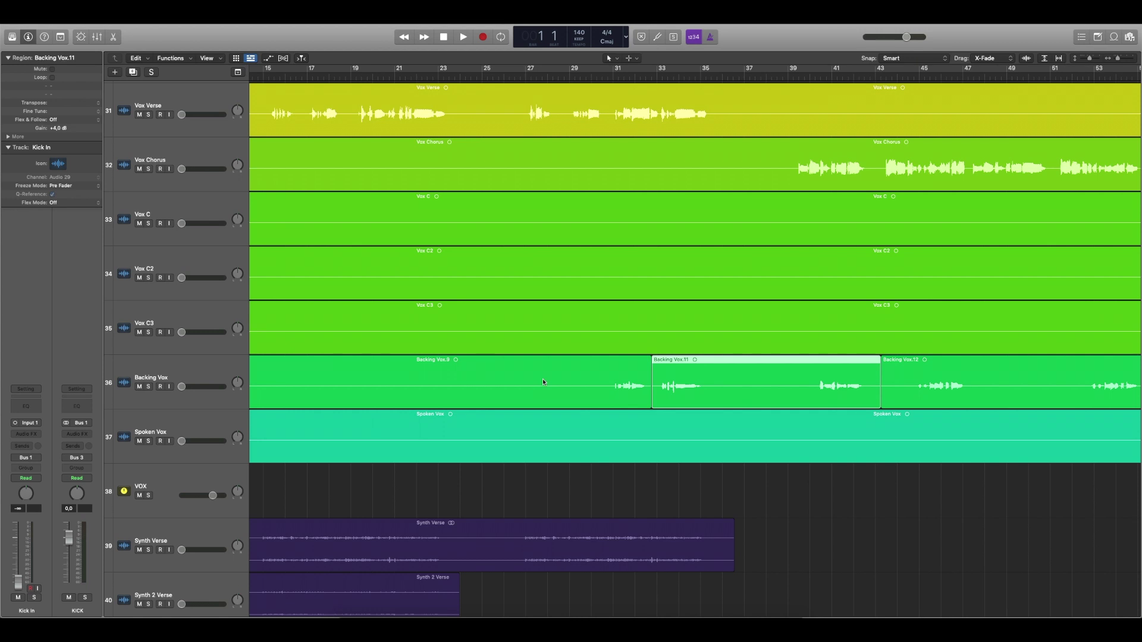
Step: Split off further quiet Backing Vox phrases between about bars 58 and 71 and raise the selected section's region gain
scroll(542, 378, right, 15)
drag(587, 382, 783, 376)
click(619, 384)
scroll(694, 372, right, 2)
click(744, 374)
drag(57, 129, 53, 100)
Step: Split off the Backing Vox section from about bar 80 to bar 84 and raise its region gain slightly
scroll(733, 358, right, 8)
drag(659, 383, 770, 387)
click(712, 390)
drag(60, 129, 58, 116)
Step: Split off the Backing Vox section from about bar 103 to bar 107, raise its region gain to +2.1 dB and deselect it
scroll(561, 344, right, 14)
drag(588, 382, 686, 387)
click(640, 389)
drag(59, 129, 57, 89)
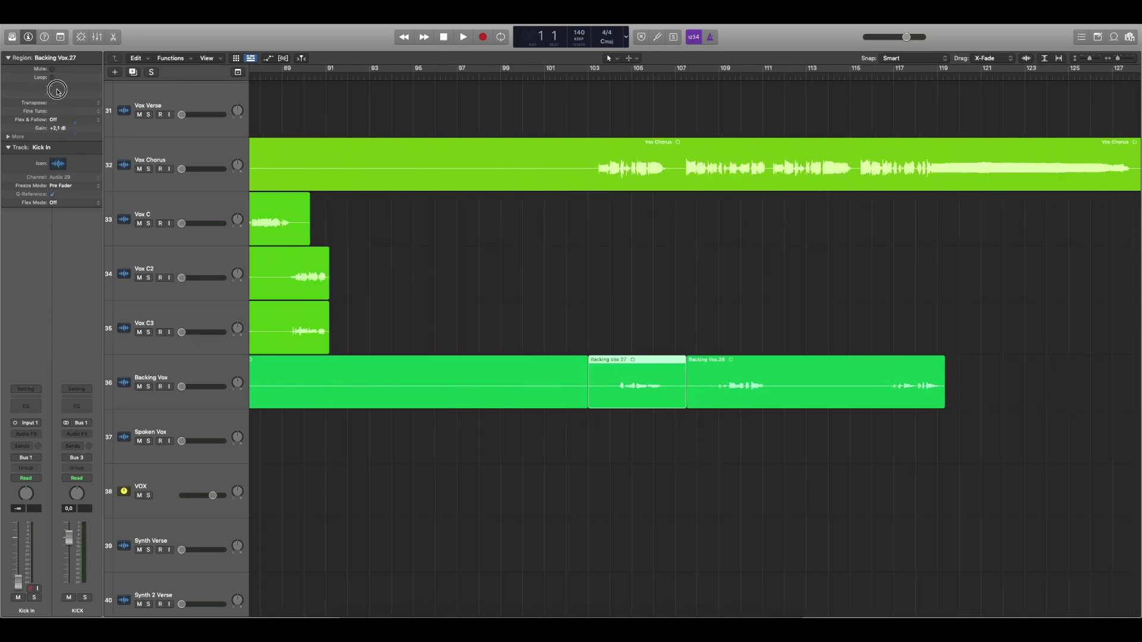
click(550, 476)
key(z)
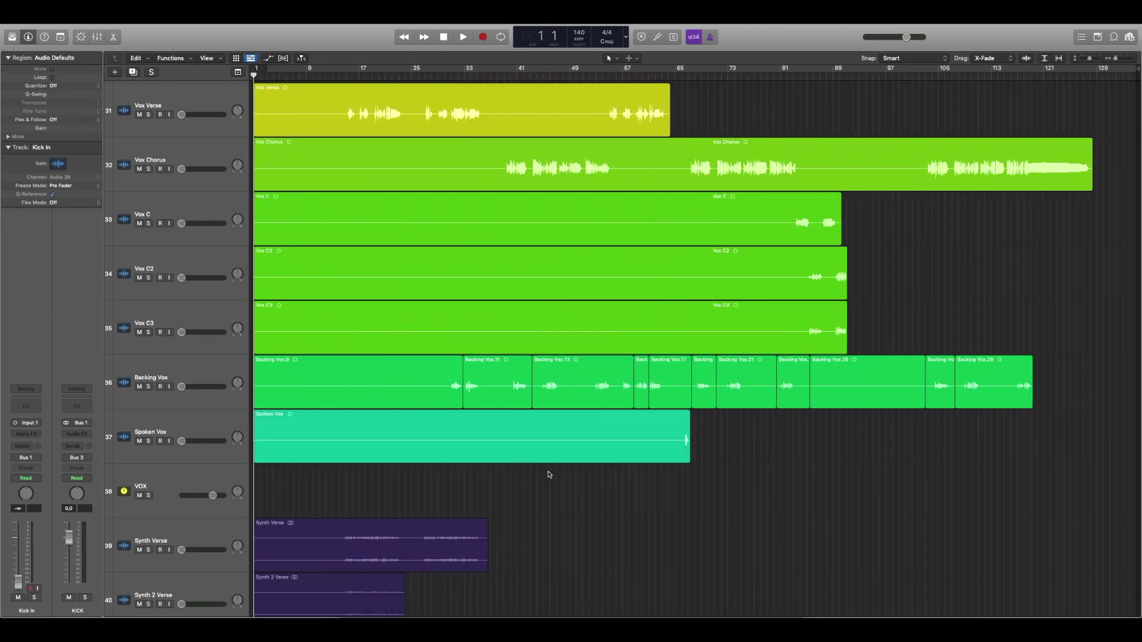
scroll(636, 490, down, 3)
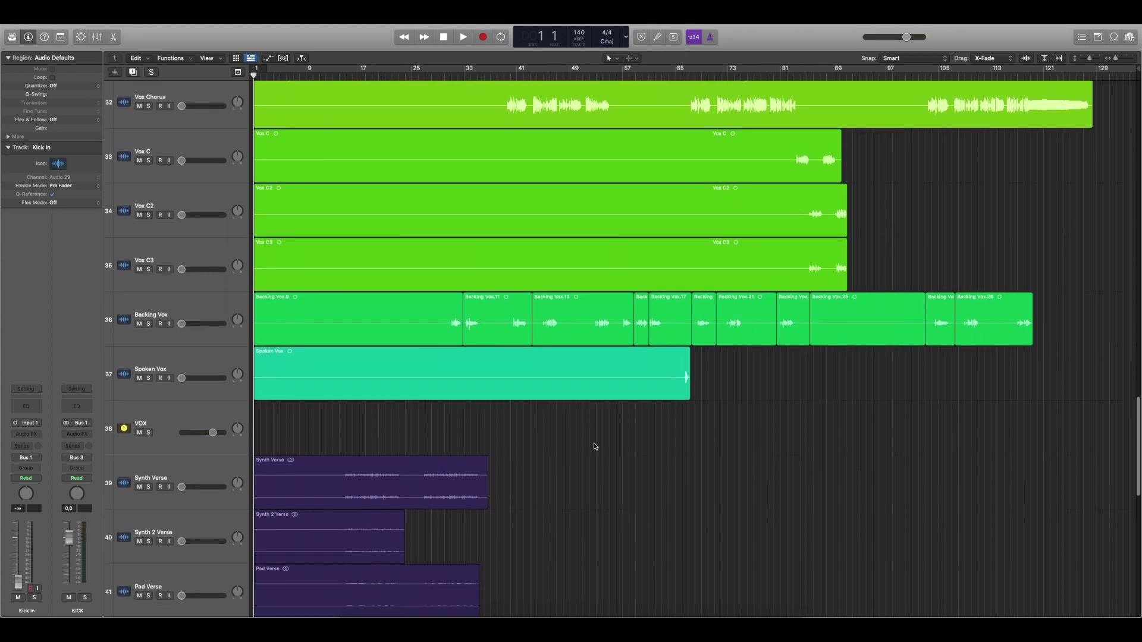
Step: Raise the region gain of the Synth 2 Verse and Pad Verse regions so their waveforms are clearly larger
scroll(595, 446, down, 5)
scroll(595, 446, down, 1)
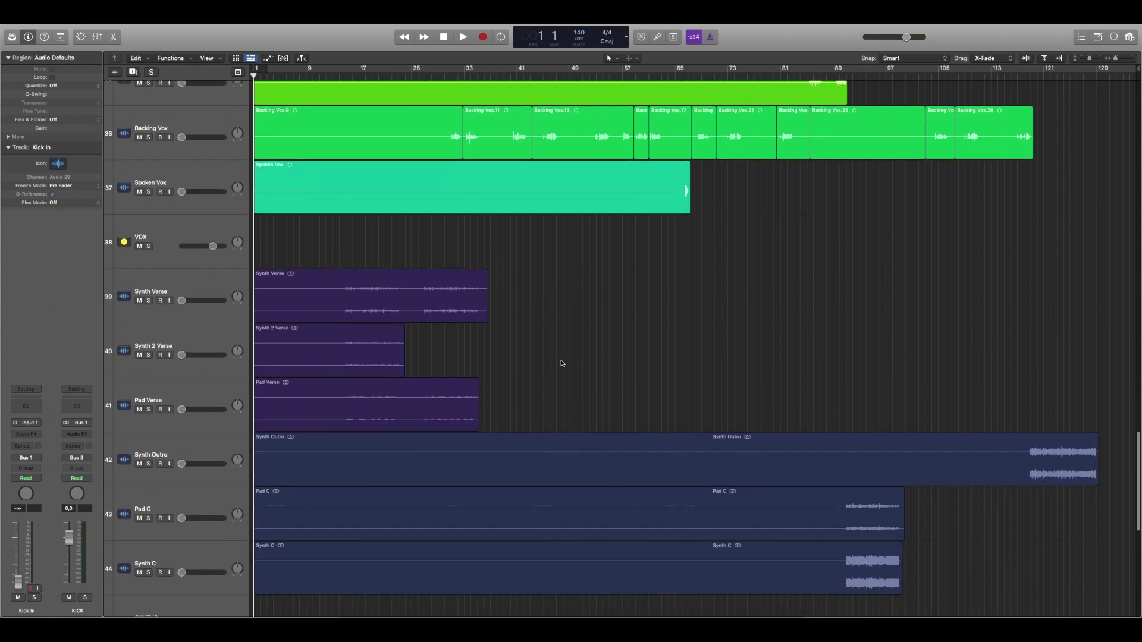
click(186, 340)
drag(52, 129, 53, 88)
click(285, 395)
drag(60, 129, 59, 54)
Step: Raise the region gain of the Pad C region to +2.4 dB
scroll(581, 327, down, 5)
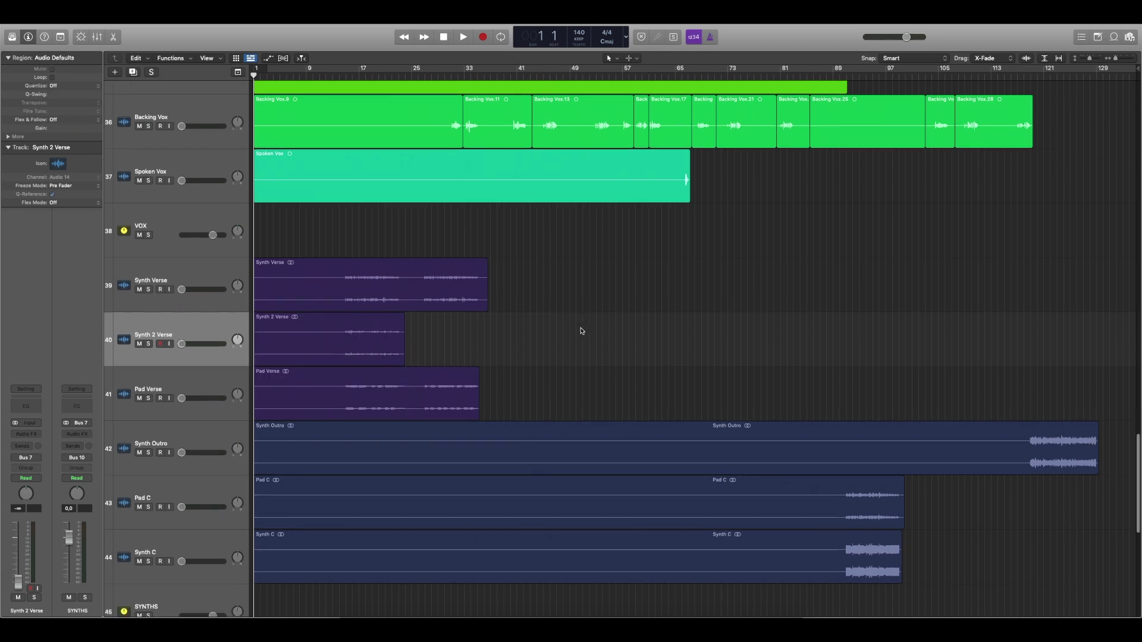
click(764, 301)
drag(59, 129, 58, 113)
Step: Lower the region gain of Bass Drop to -2.6 dB and of Tambourine 1 to -3.0 dB, leaving no region selected
scroll(522, 346, down, 5)
scroll(772, 362, down, 1)
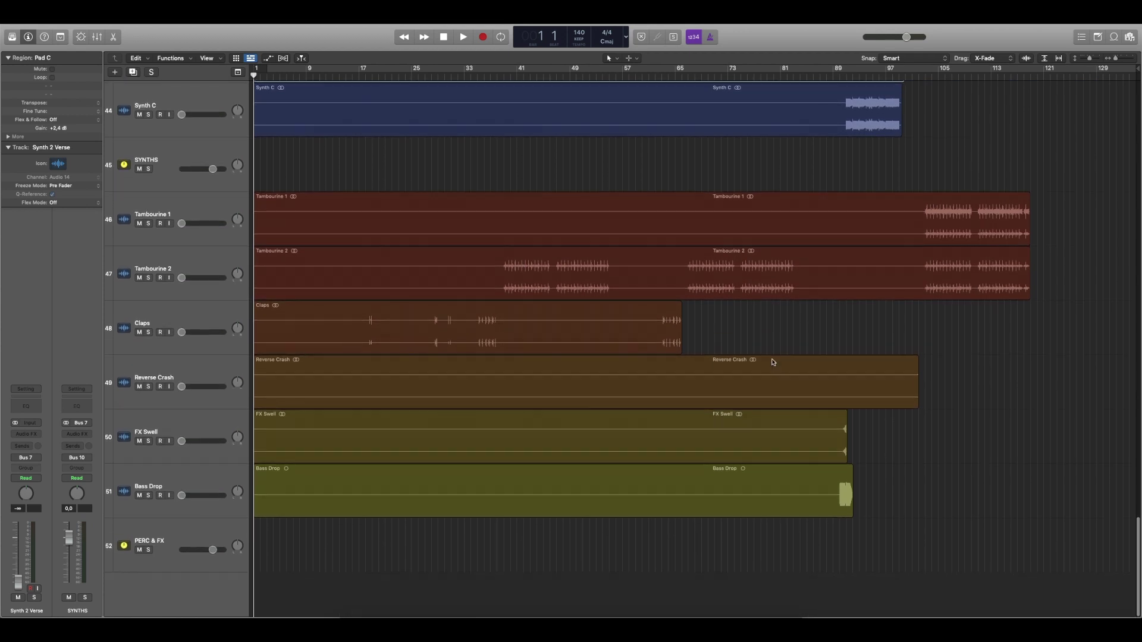
click(811, 485)
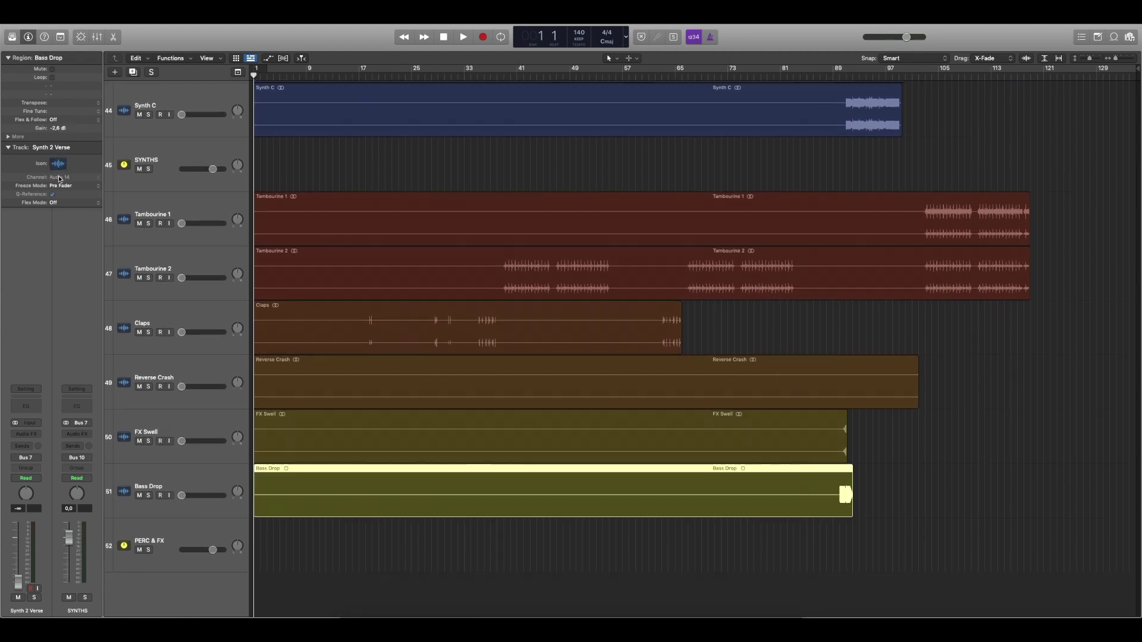
click(922, 425)
click(881, 236)
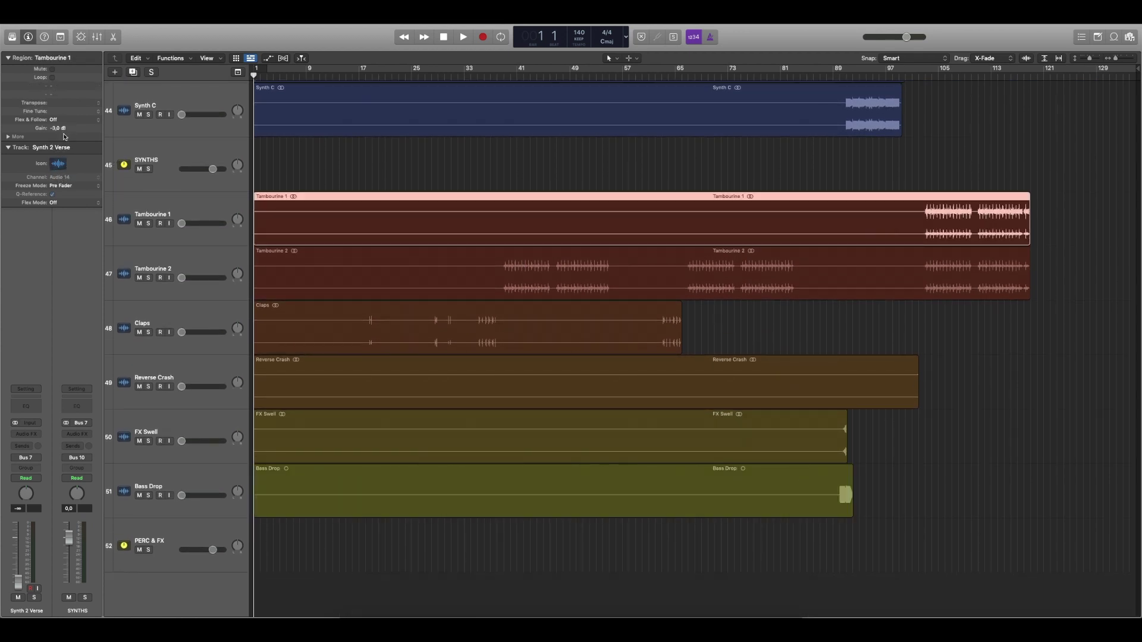
click(455, 142)
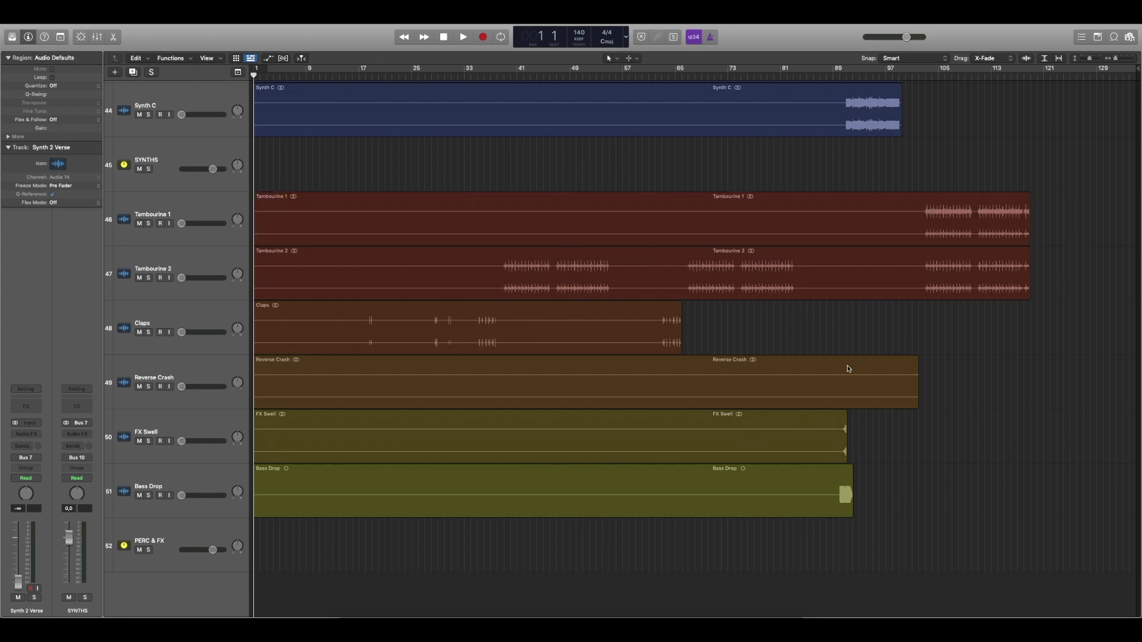